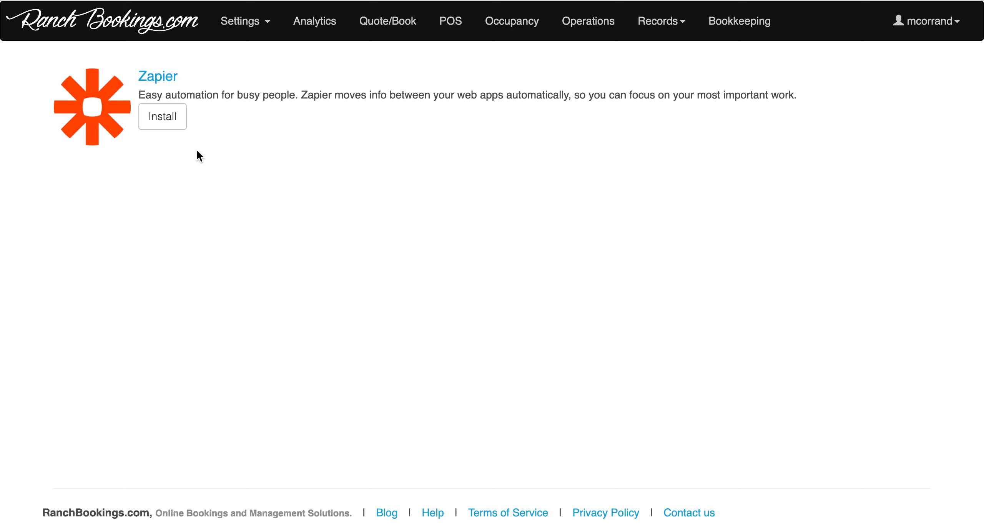
- Install the Zapier integration from the RanchBookings.com integration page
click(171, 118)
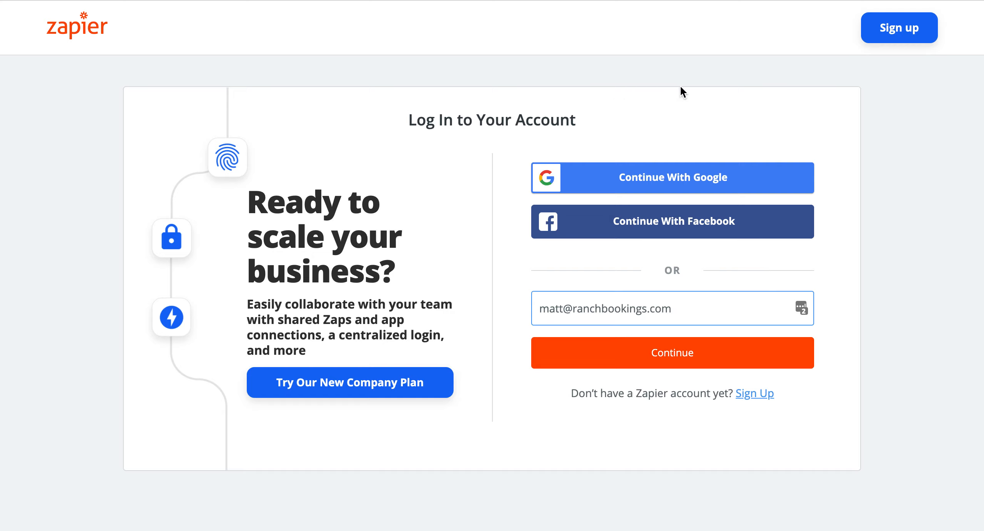
- Sign in to Zapier with the chosen Google account
click(664, 175)
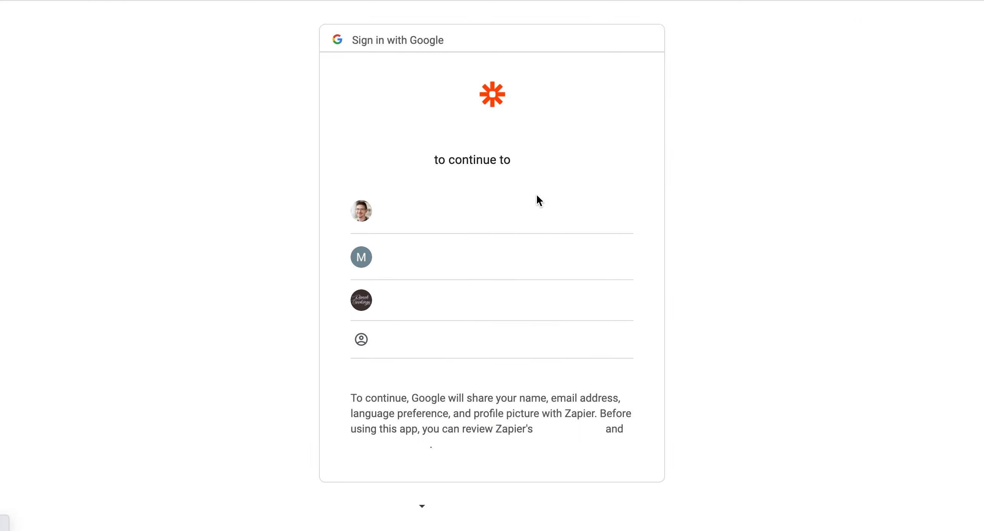
click(472, 261)
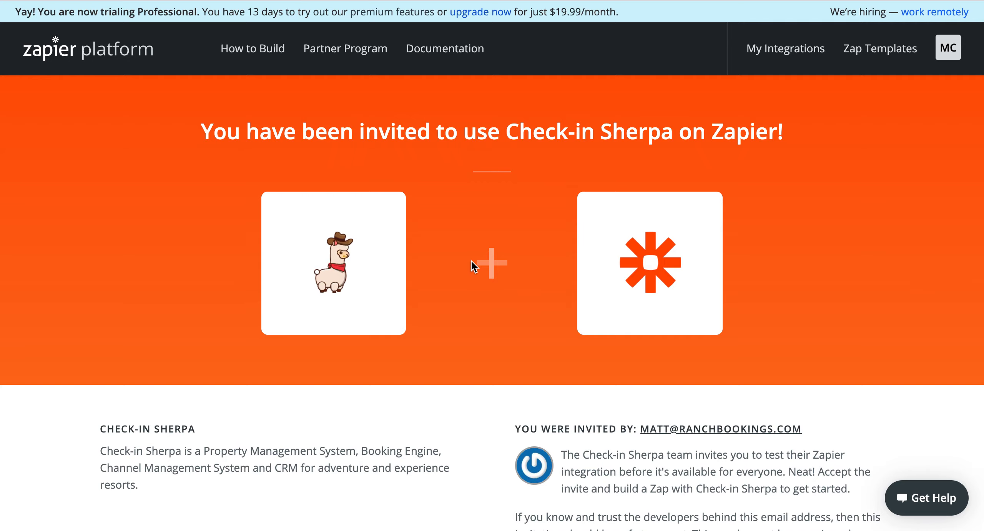
- Accept the Check-in Sherpa invite and start a new Zap from the empty Zaps page
scroll(471, 263, down, 5)
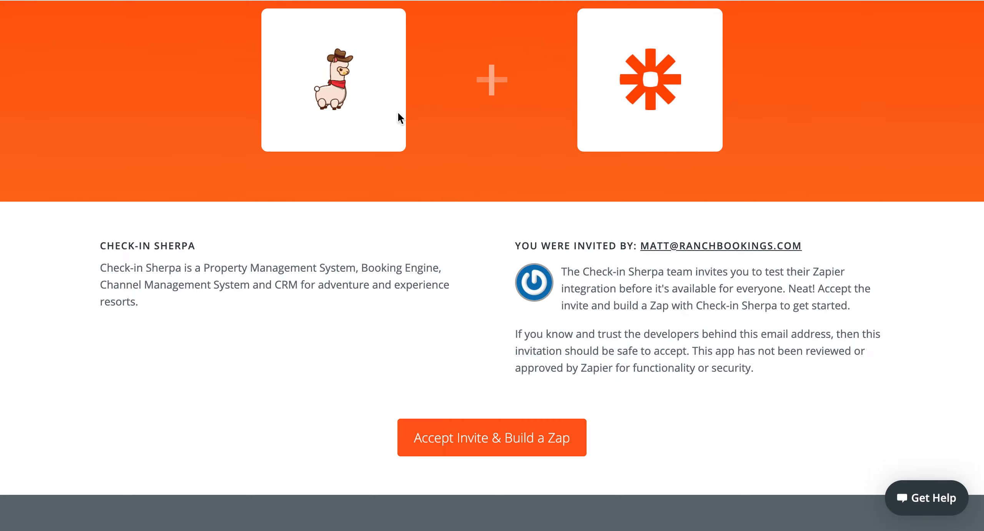
click(523, 442)
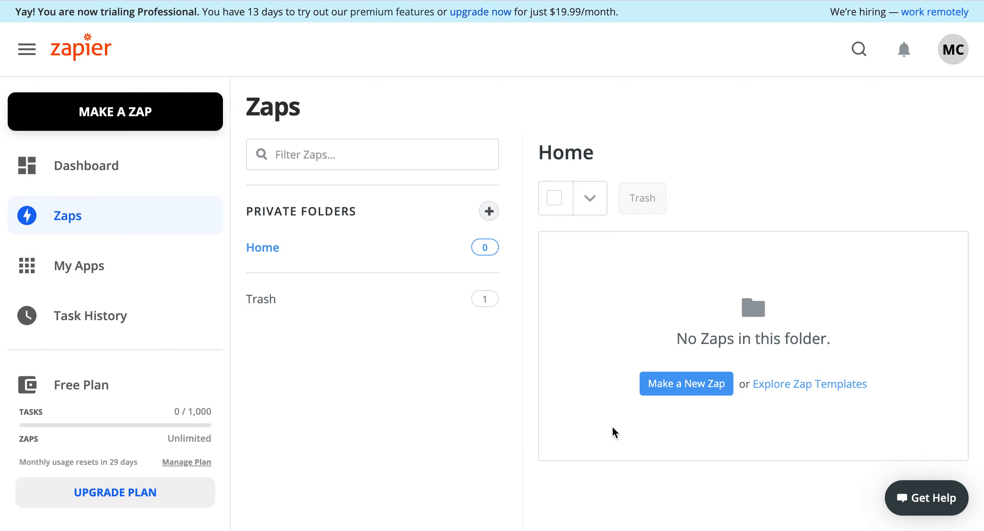
click(680, 385)
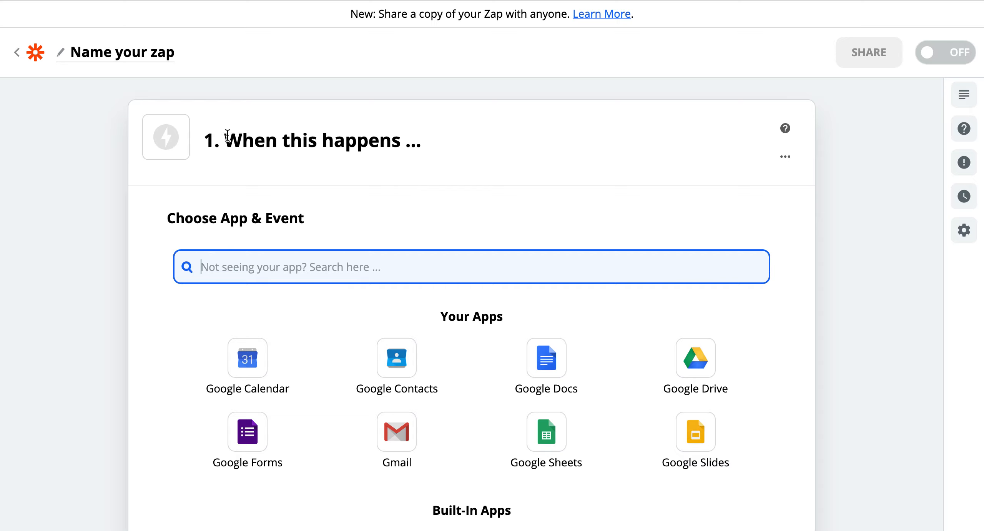
- Search 'Check-in' and choose Check-in Sherpa (1.0.0) as the trigger app
drag(218, 141, 468, 146)
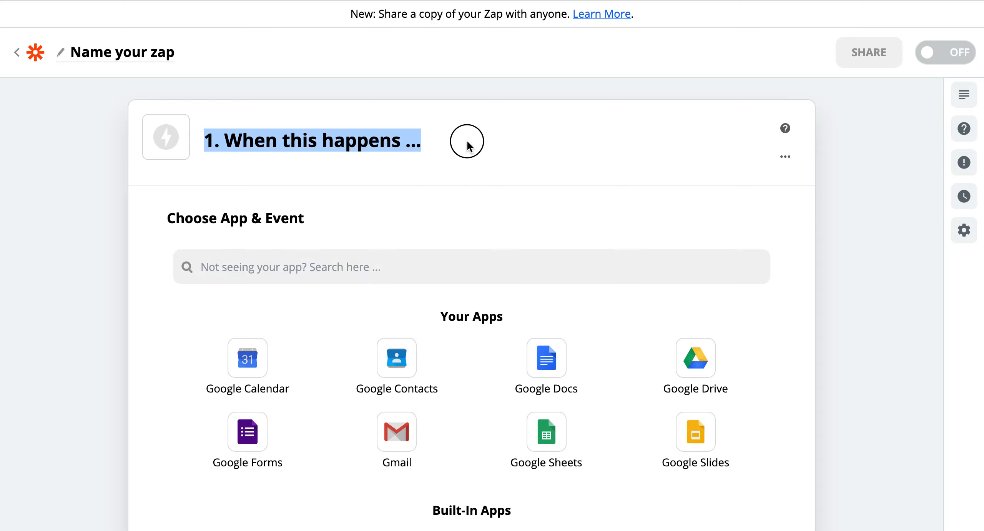
click(278, 262)
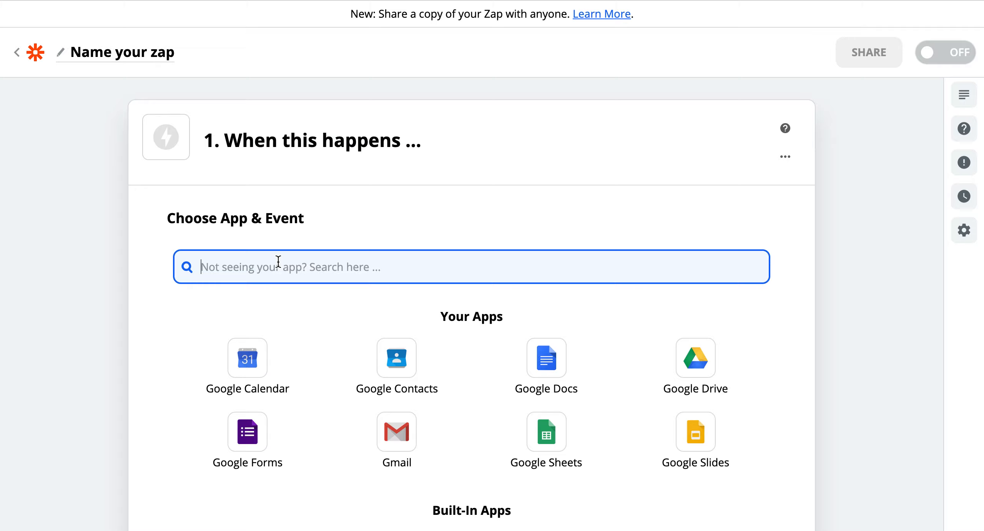
scroll(289, 262, down, 5)
scroll(289, 259, down, 10)
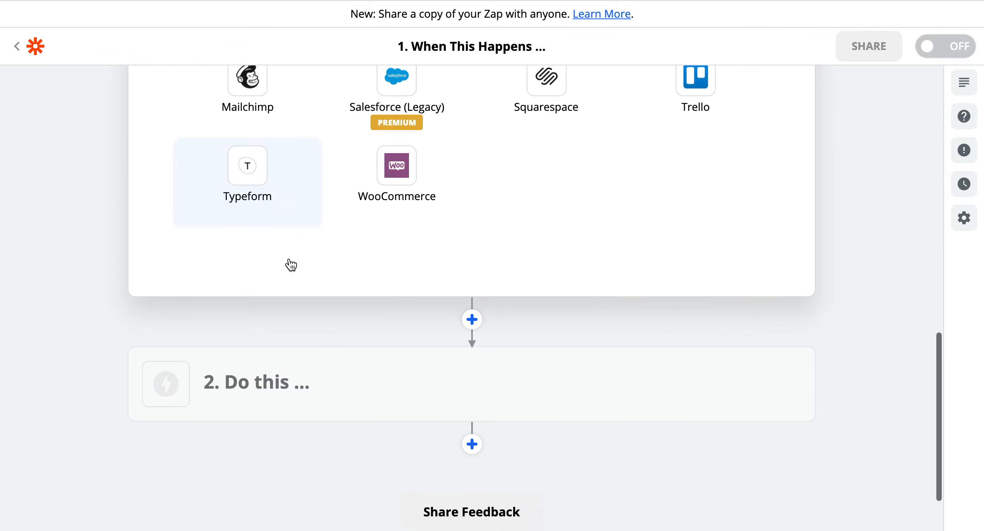
scroll(397, 296, up, 12)
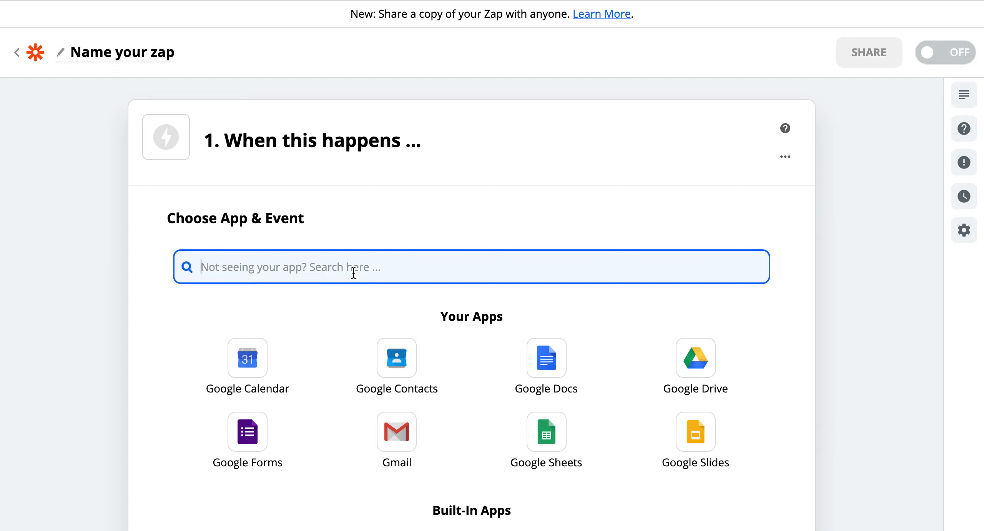
text(Check)
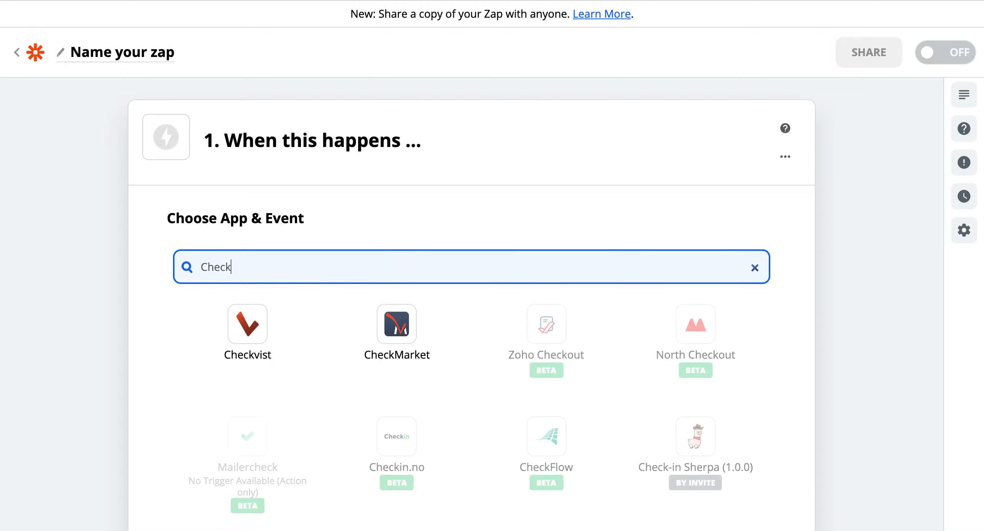
text(-in)
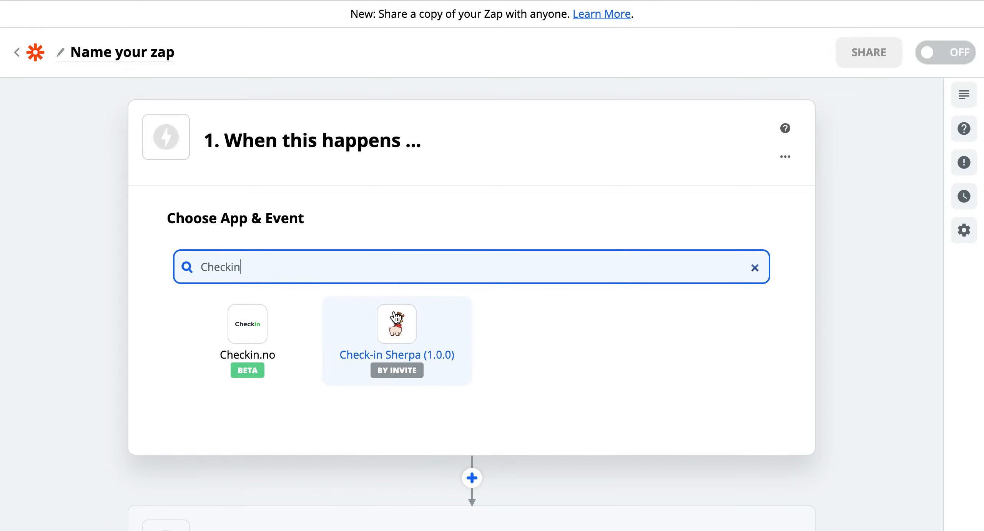
click(396, 319)
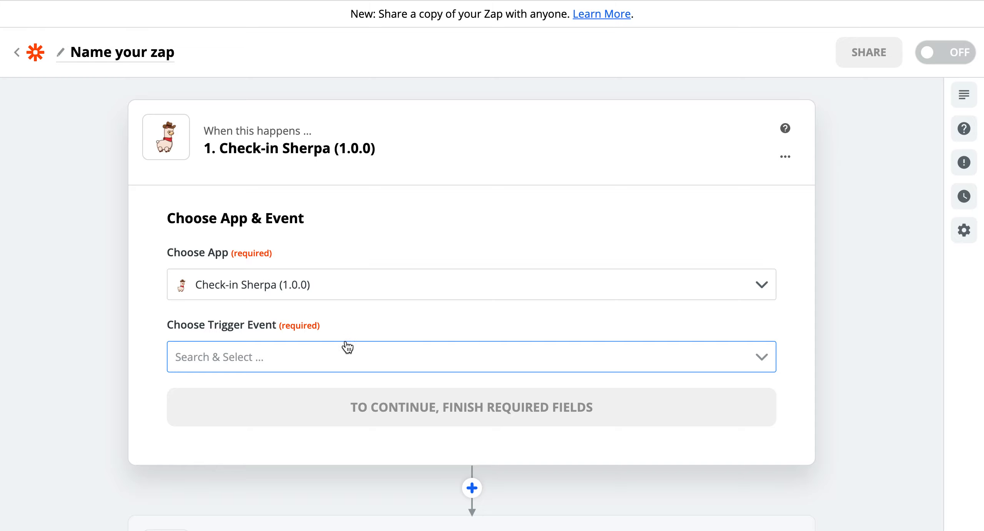
- Set the trigger event to New Customer
click(342, 350)
scroll(343, 351, down, 2)
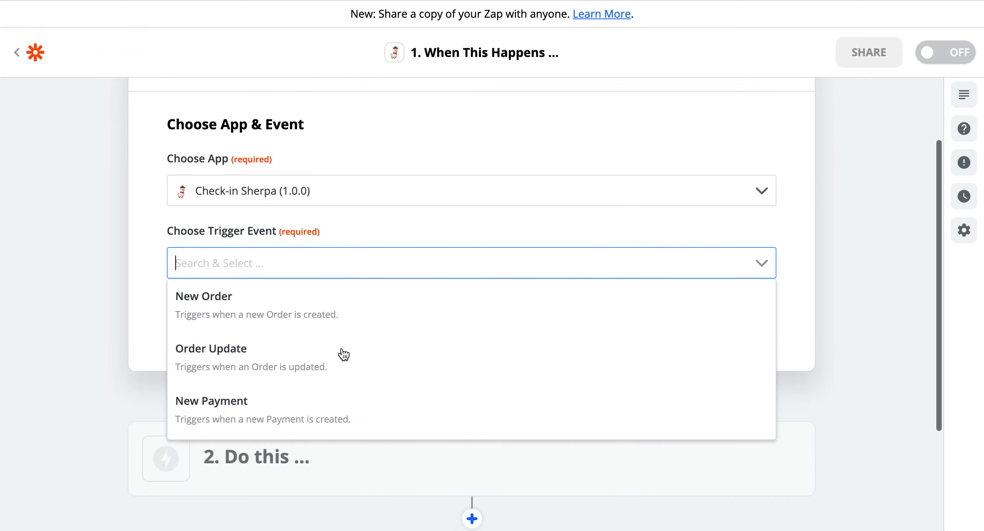
scroll(326, 317, down, 1)
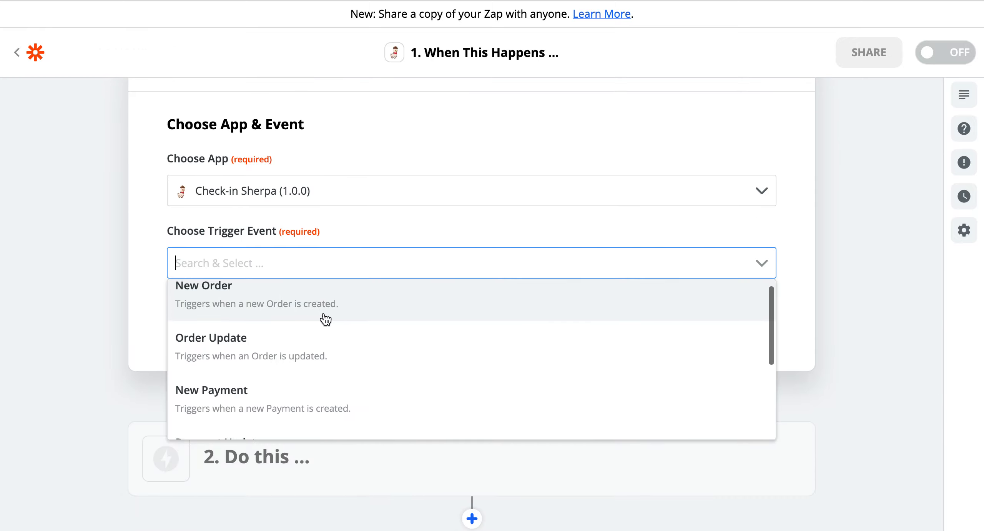
scroll(325, 318, down, 3)
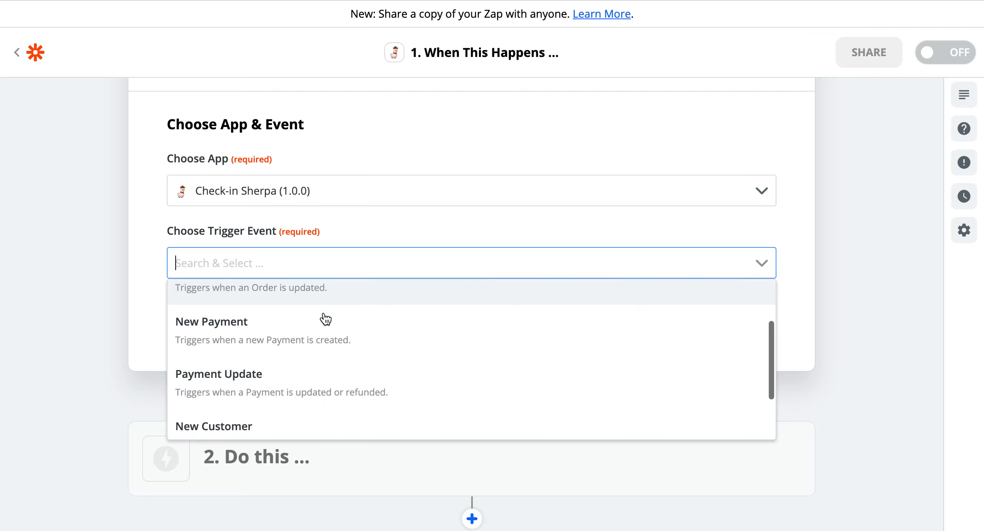
scroll(325, 336, down, 2)
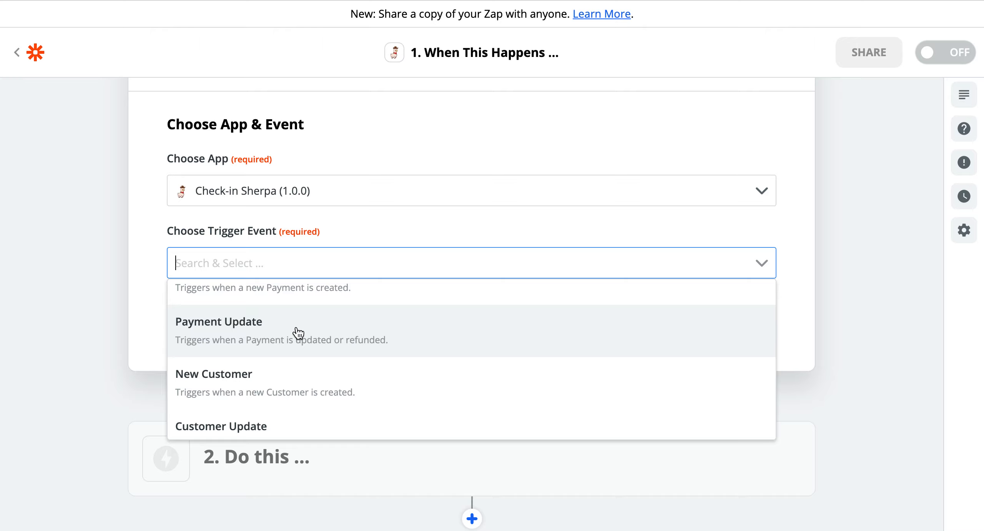
scroll(298, 333, down, 1)
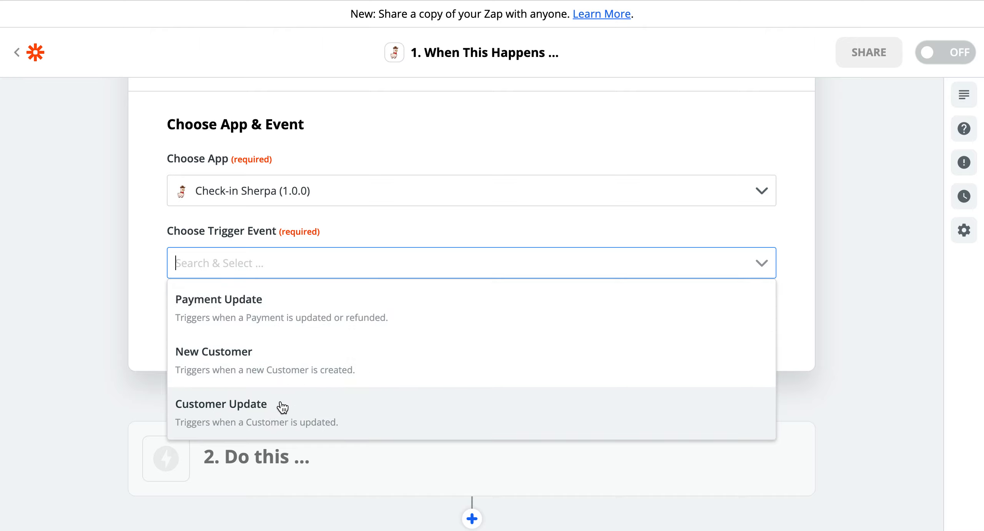
scroll(389, 371, up, 5)
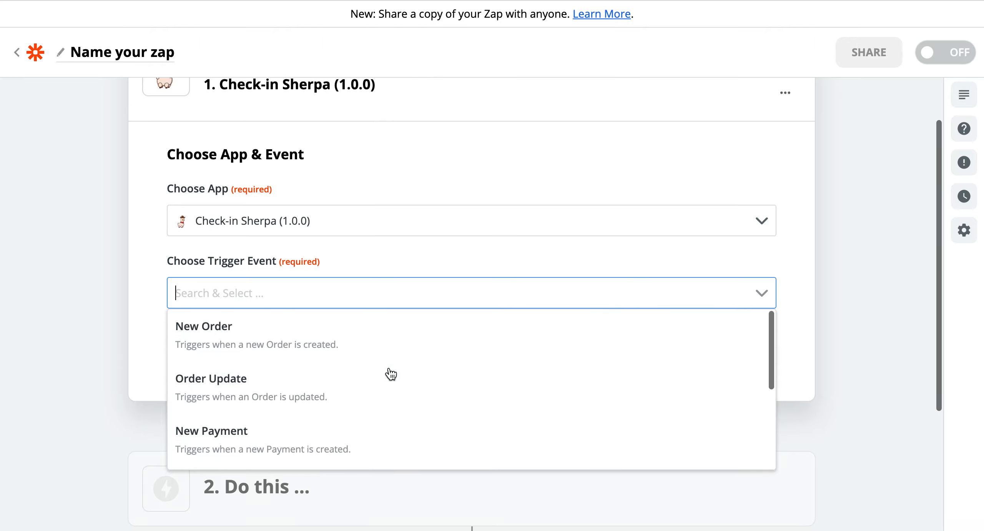
scroll(390, 373, down, 5)
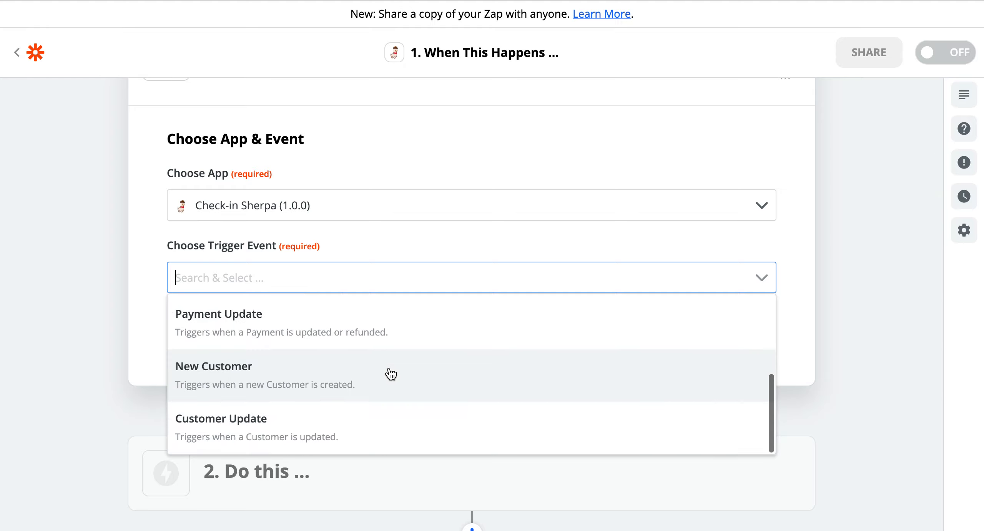
click(253, 374)
scroll(362, 196, up, 3)
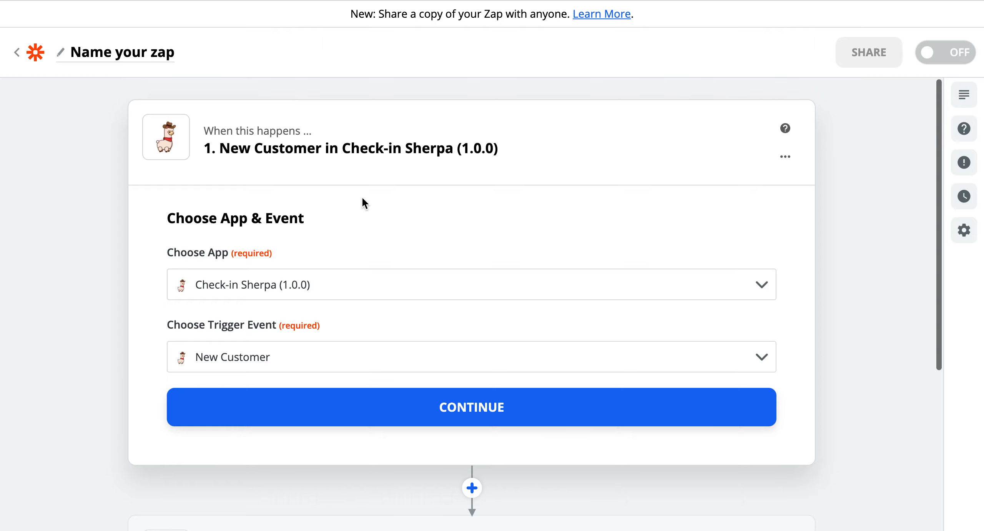
click(142, 54)
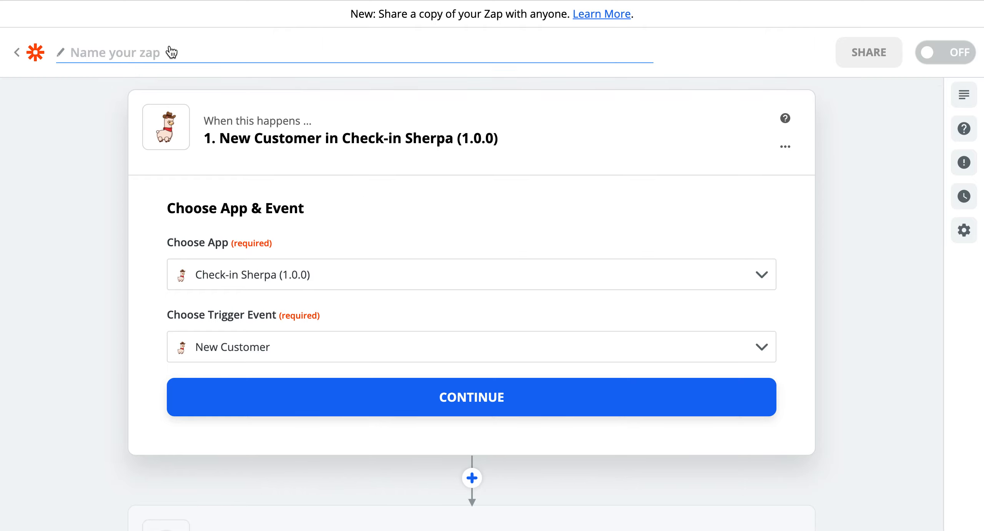
- Name the Zap 'New RB Customers create a Spreadsheet row' and confirm the trigger app and event
text(New RB Cusomte)
key(BackSpace)
key(BackSpace)
key(BackSpace)
key(BackSpace)
text(tomers create a )
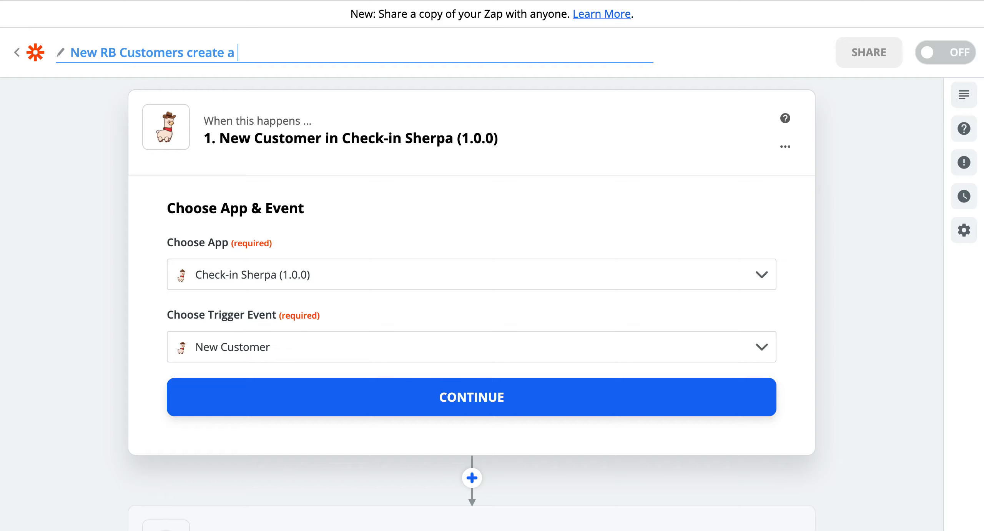
text(Spreadsheet row)
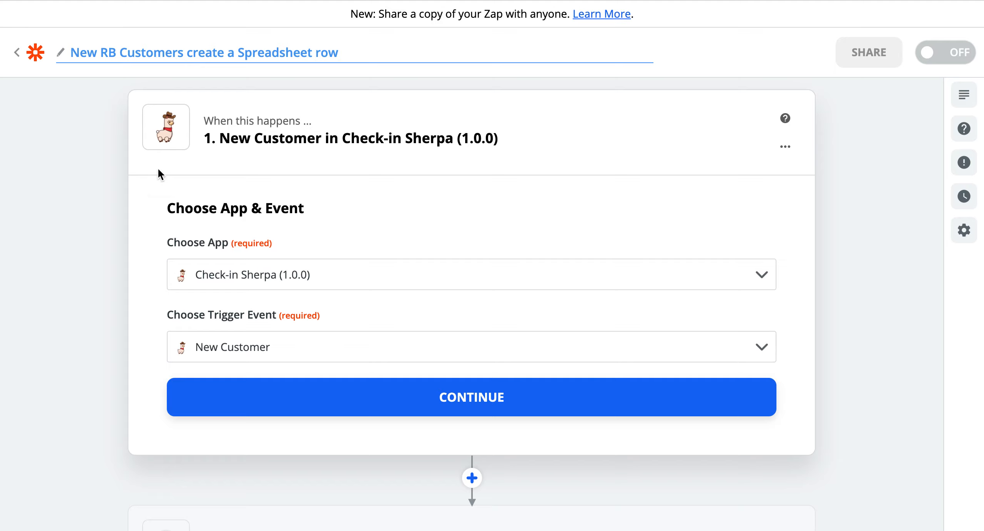
click(451, 396)
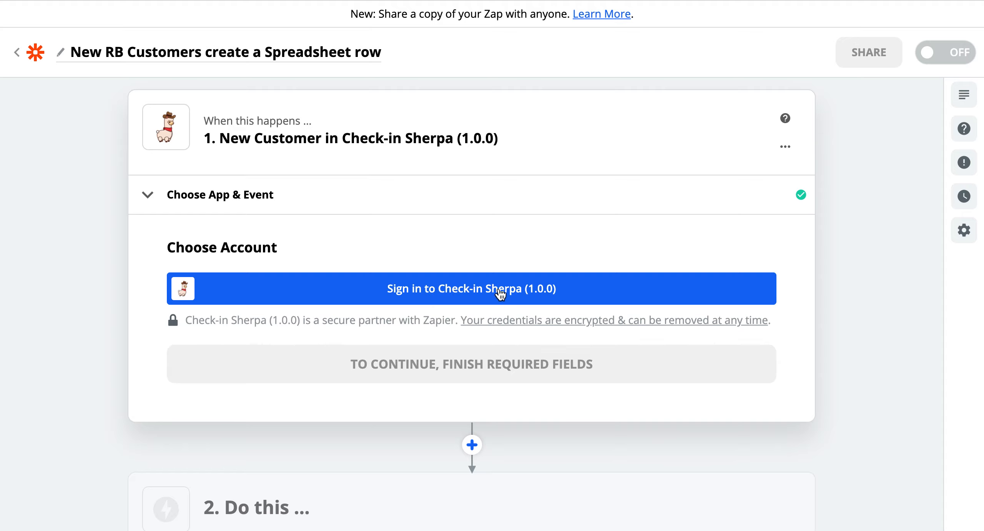
- Authorize Zapier and connect the Goosewing Ranch Check-in Sherpa account to the trigger
click(486, 292)
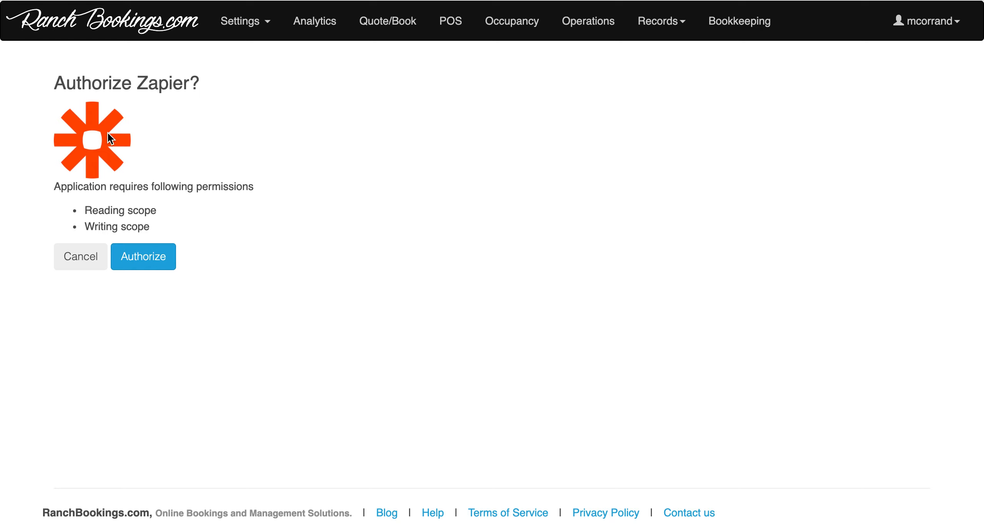
click(146, 258)
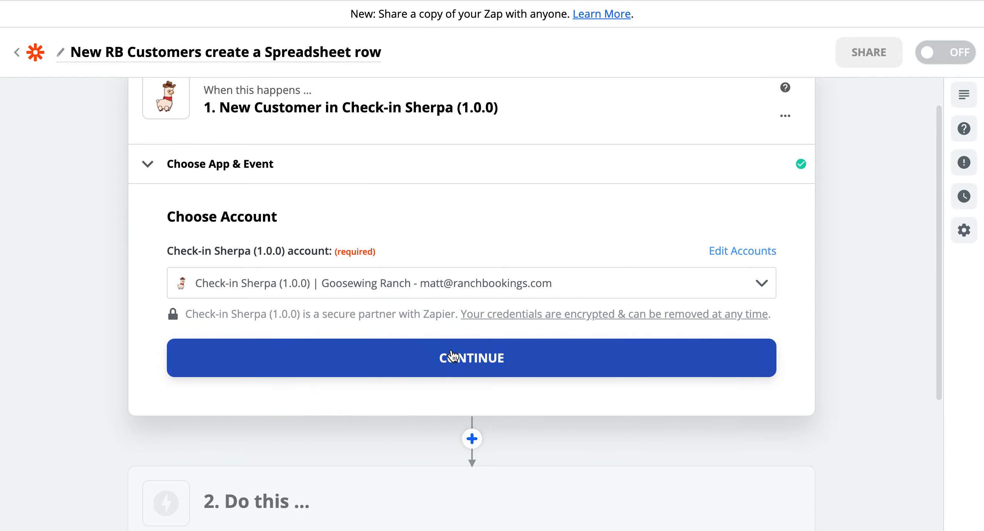
click(453, 356)
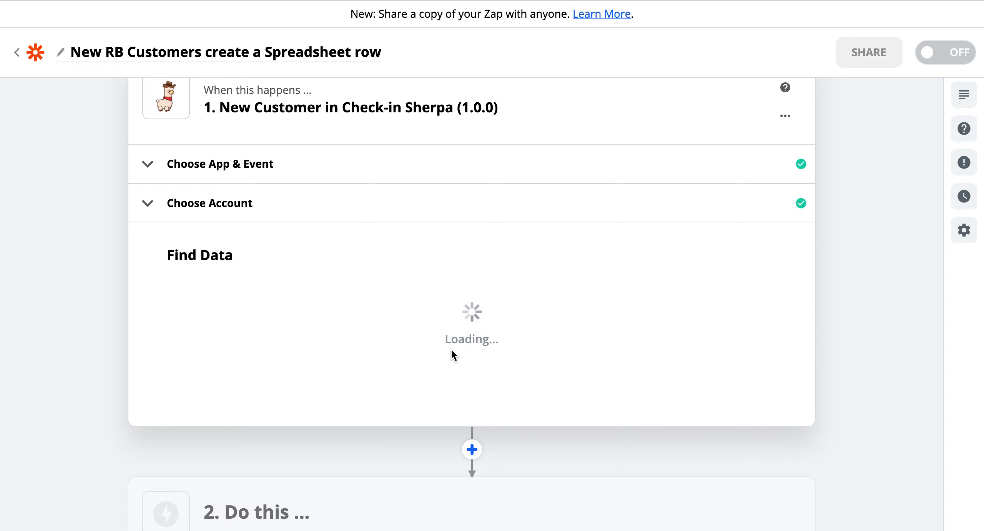
- Test the trigger, review the sample customer's fields, and continue to the action step
scroll(451, 347, down, 3)
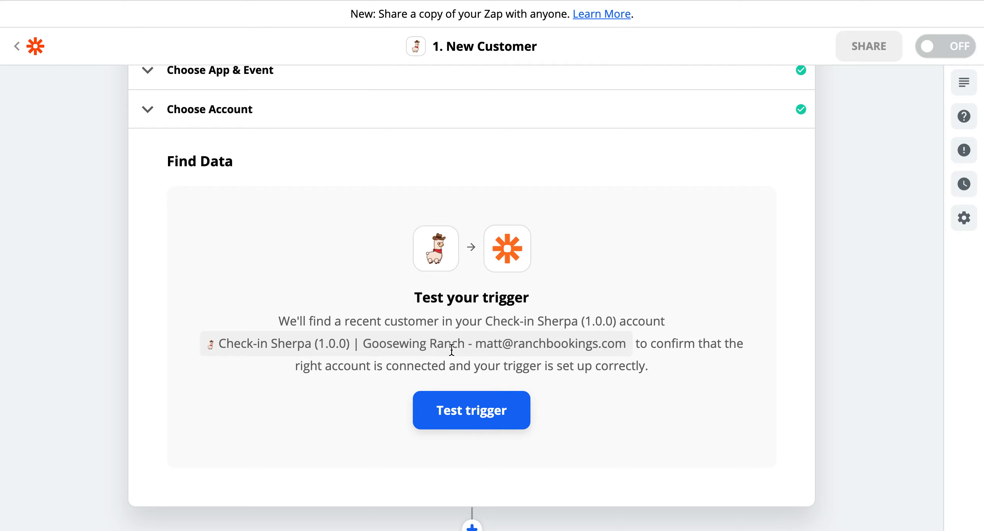
click(495, 414)
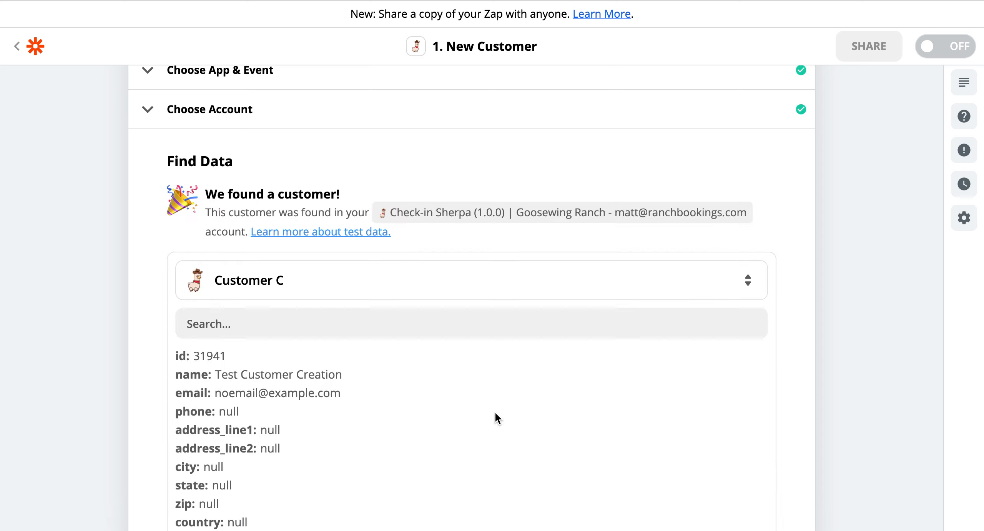
scroll(477, 393, down, 3)
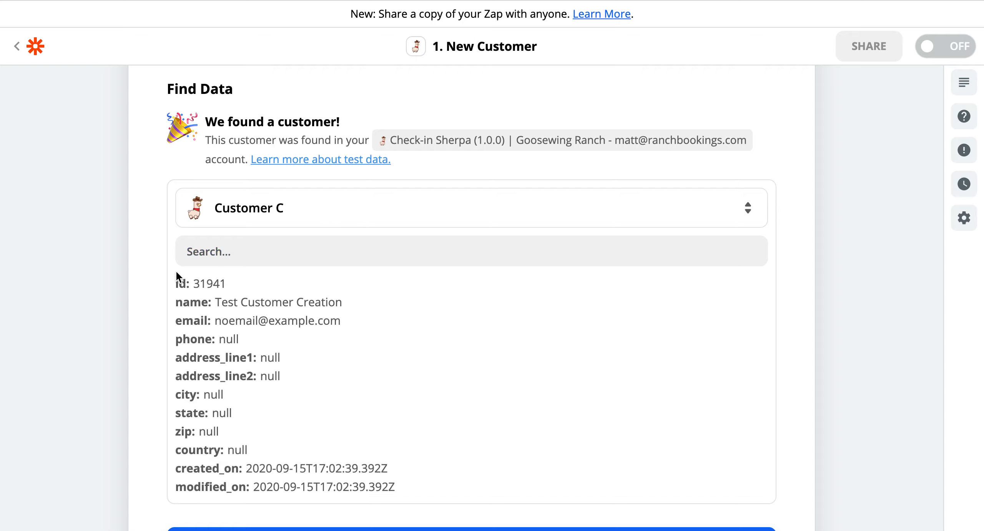
scroll(178, 283, down, 2)
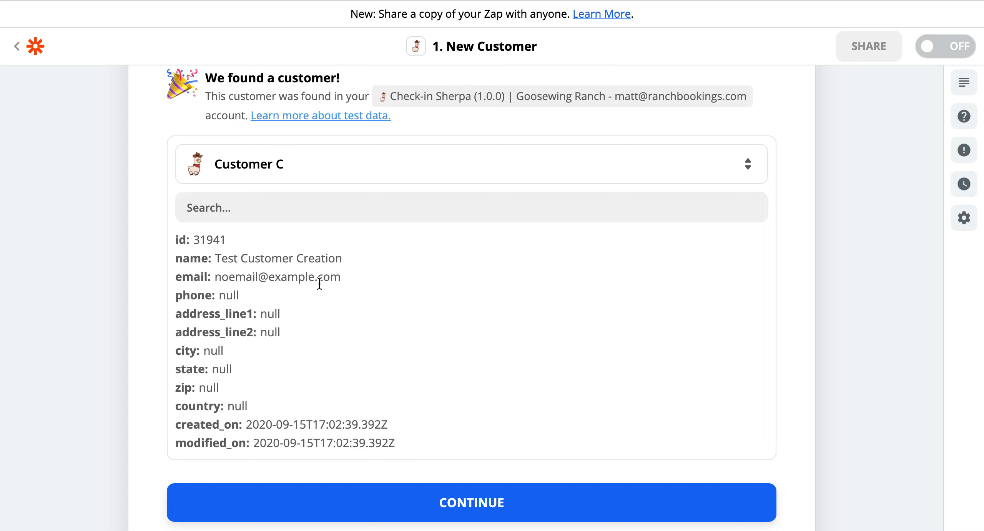
scroll(418, 365, down, 2)
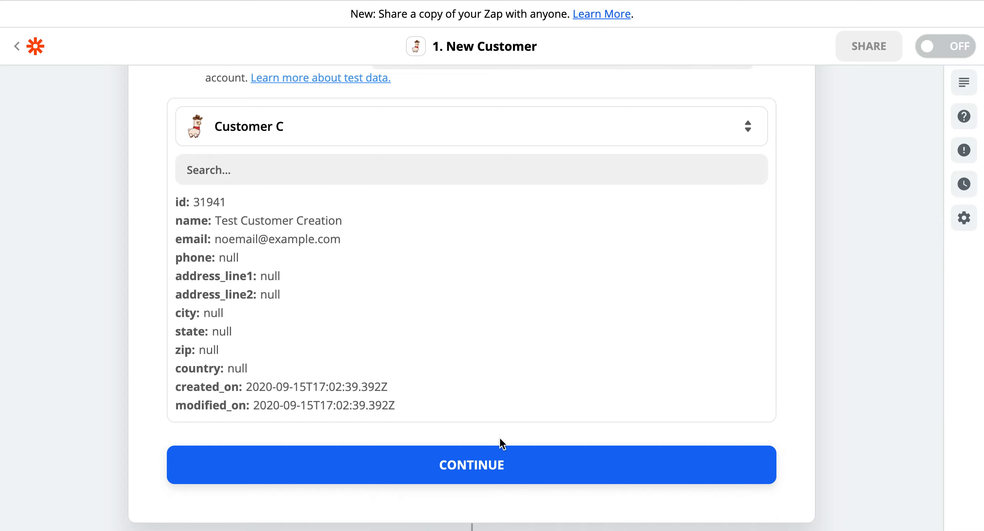
click(502, 461)
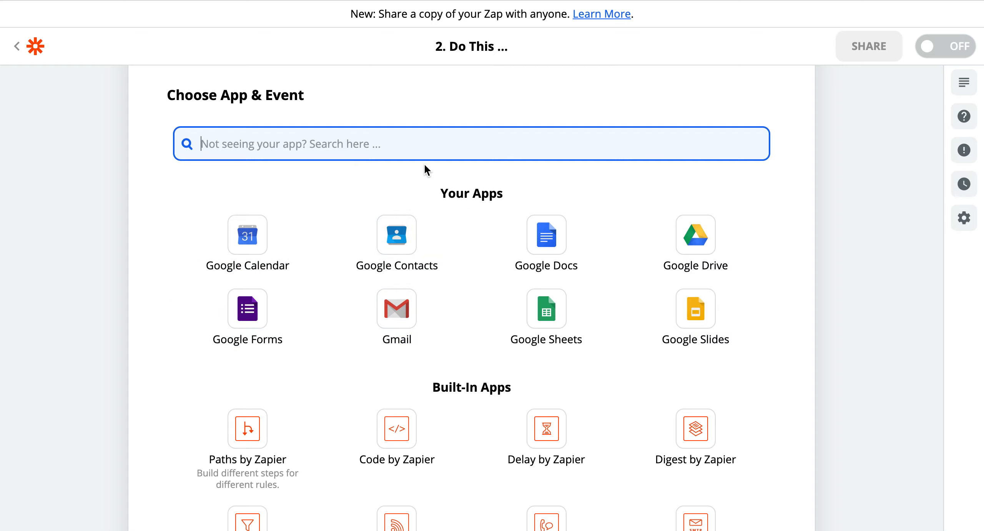
- Set the action to Google Sheets with the Create Spreadsheet Row event
text(tes)
key(BackSpace)
key(BackSpace)
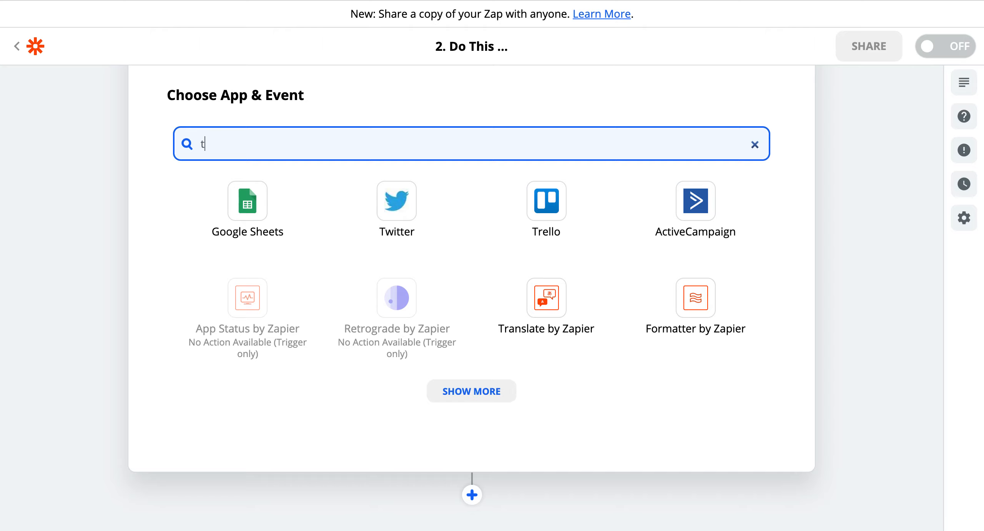
text(ext)
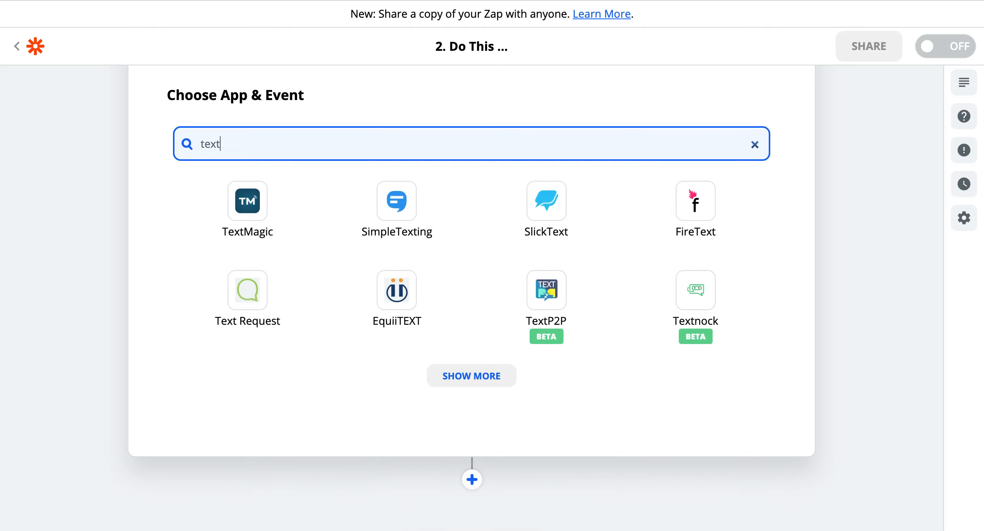
key(BackSpace)
key(BackSpace)
key(BackSpace)
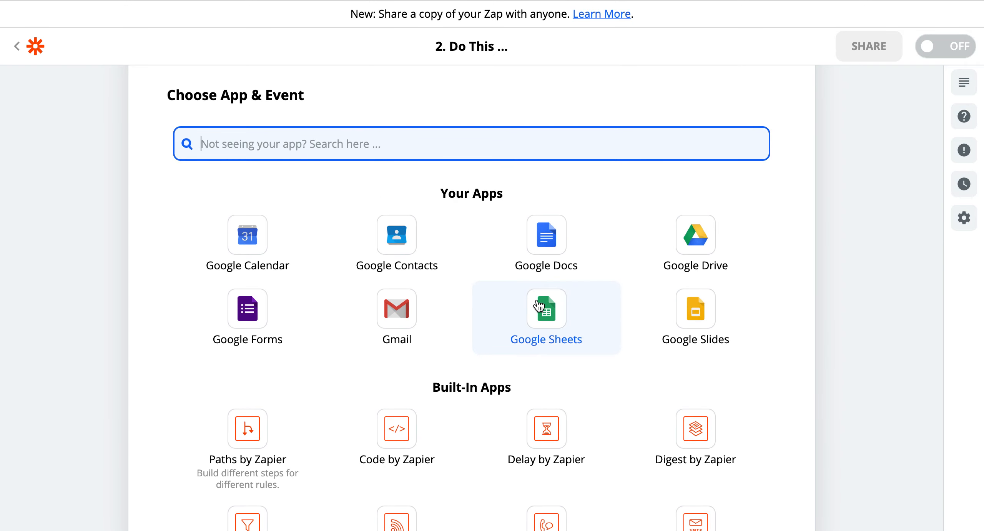
click(546, 315)
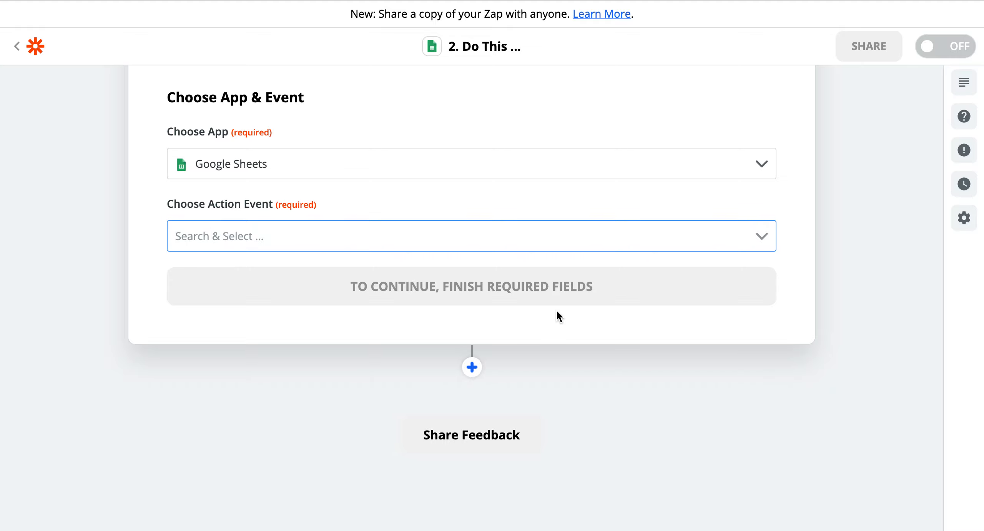
click(376, 229)
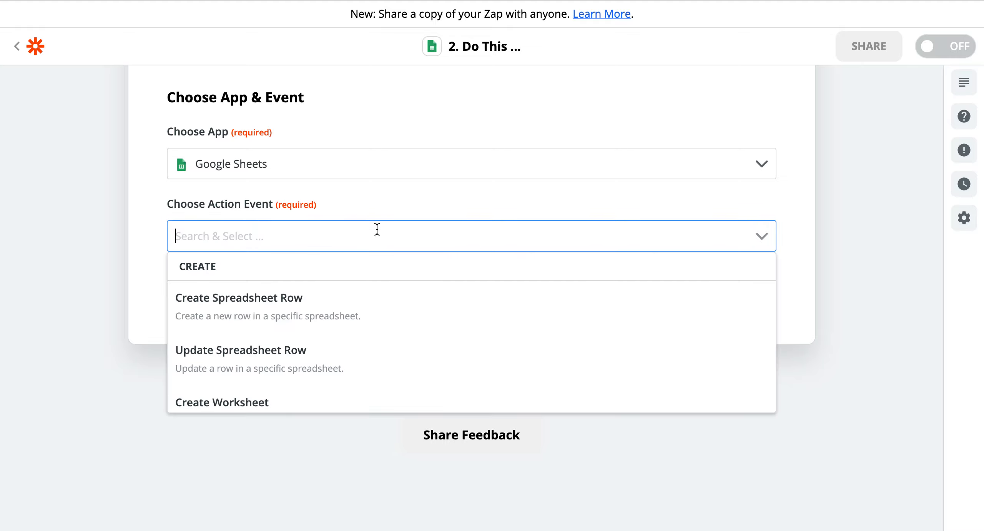
click(304, 308)
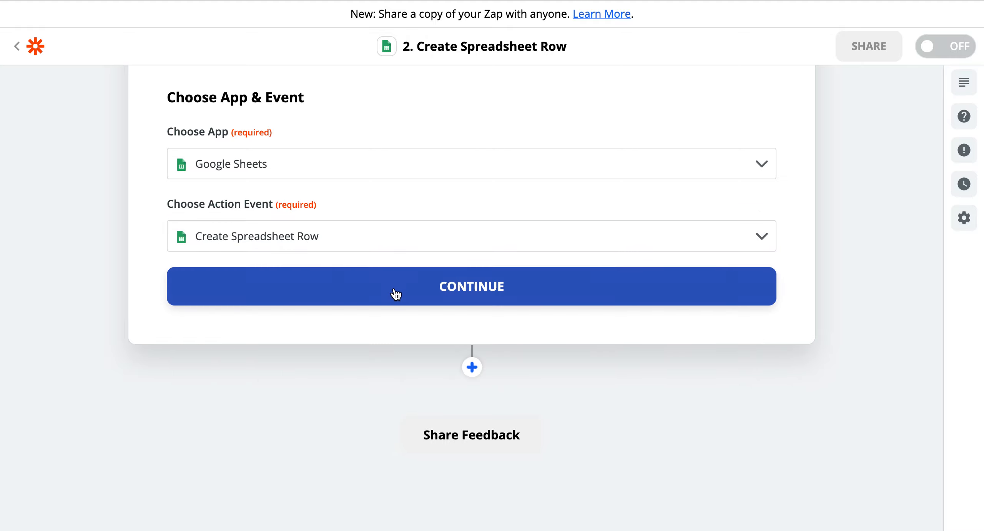
click(500, 294)
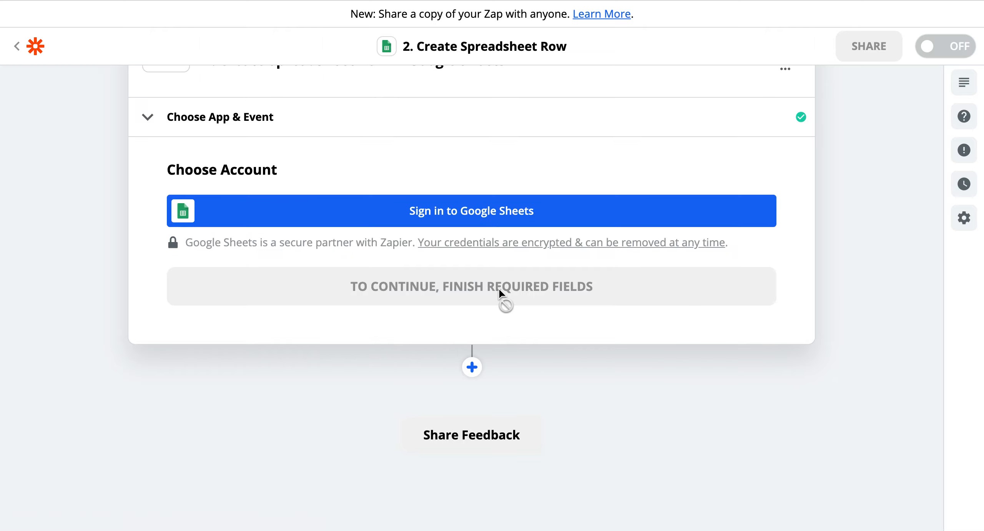
- Connect the personal Google account to Google Sheets and allow Zapier access
click(479, 225)
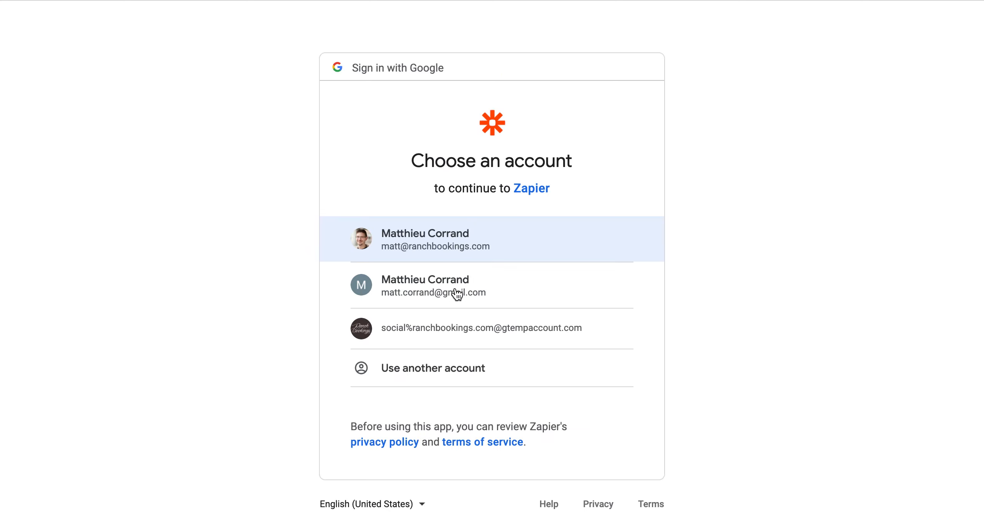
click(467, 291)
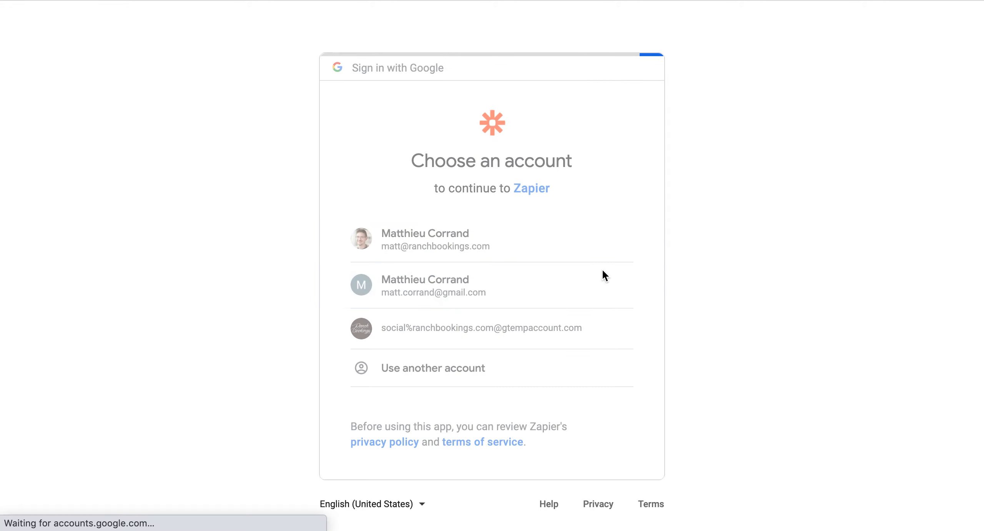
scroll(571, 354, down, 2)
scroll(571, 354, down, 1)
click(596, 476)
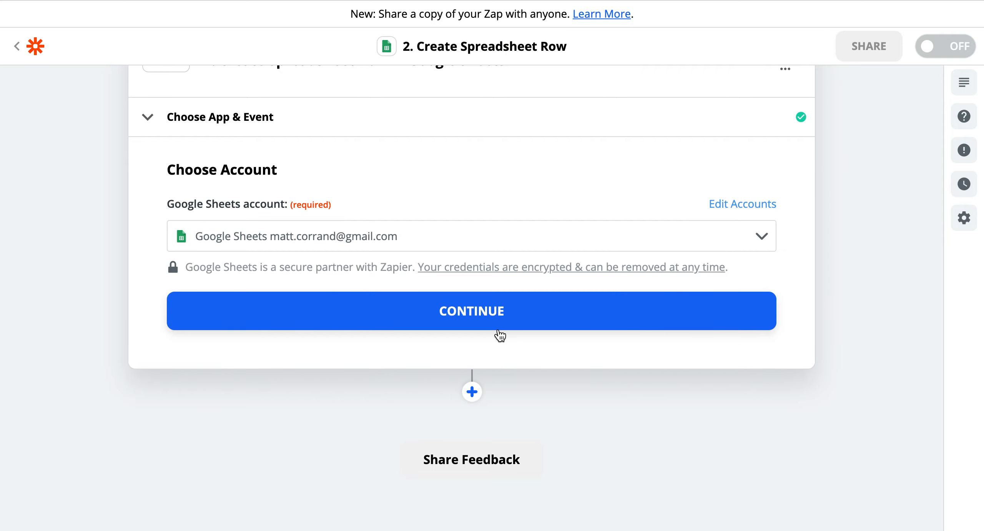
- Confirm the Google Sheets account, set Drive to My Google Drive, and view the Spreadsheet list
click(498, 321)
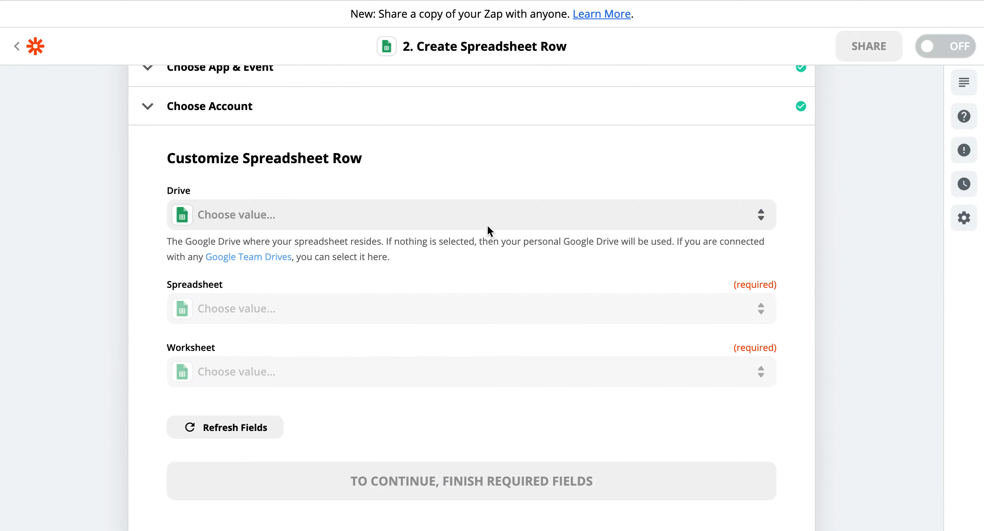
click(488, 227)
click(257, 346)
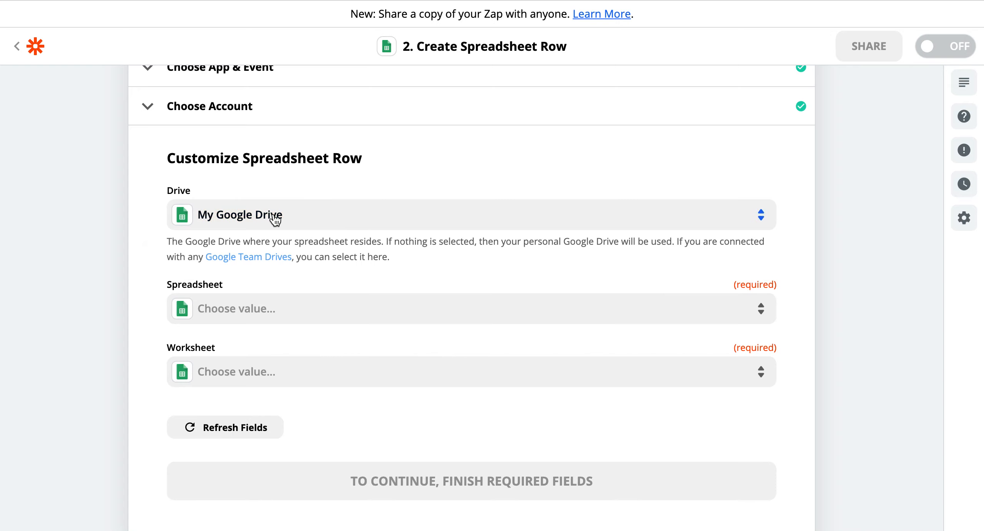
click(281, 316)
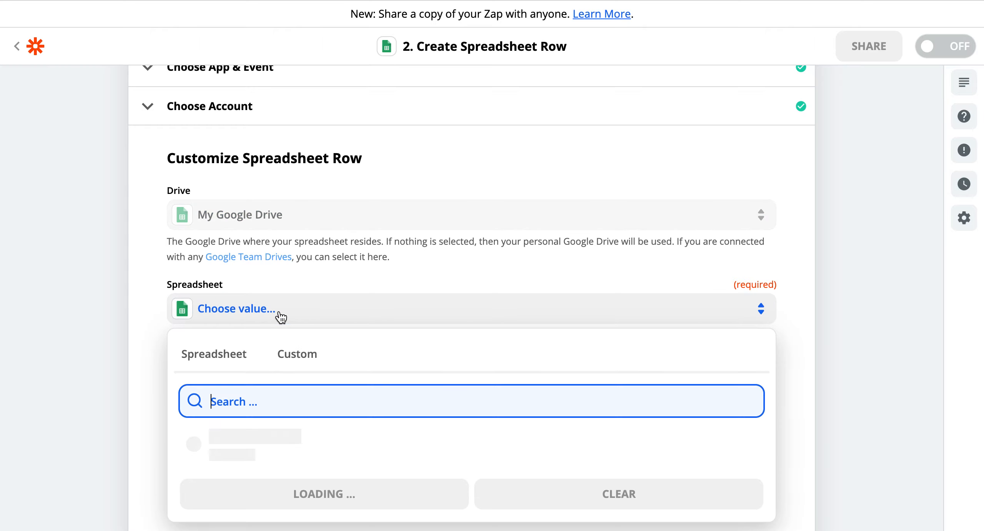
click(281, 316)
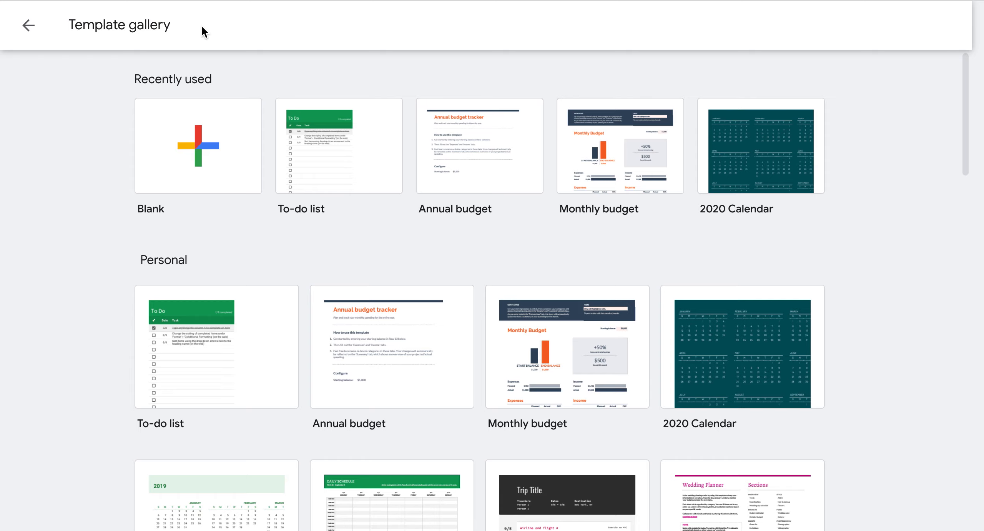
- Create a blank spreadsheet and name it 'RanchBookings Customer'
click(191, 130)
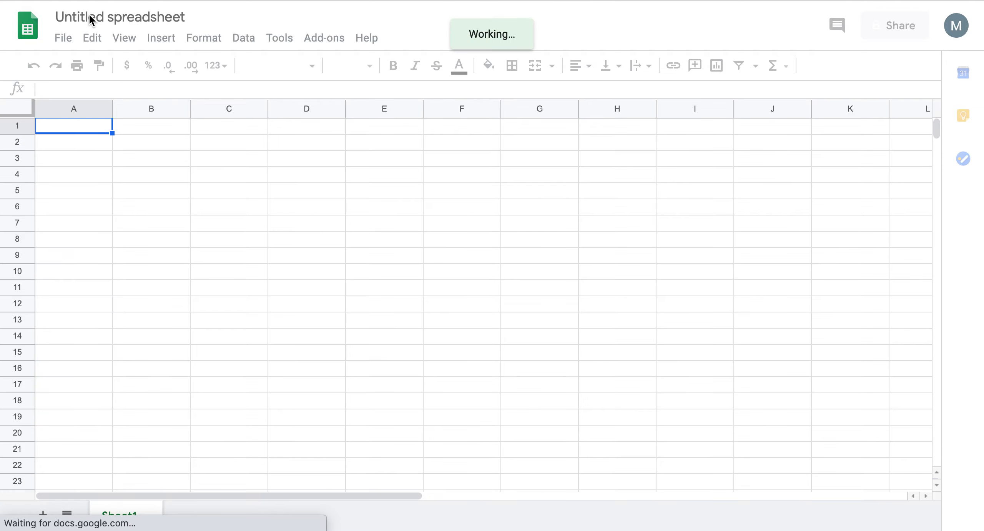
click(89, 15)
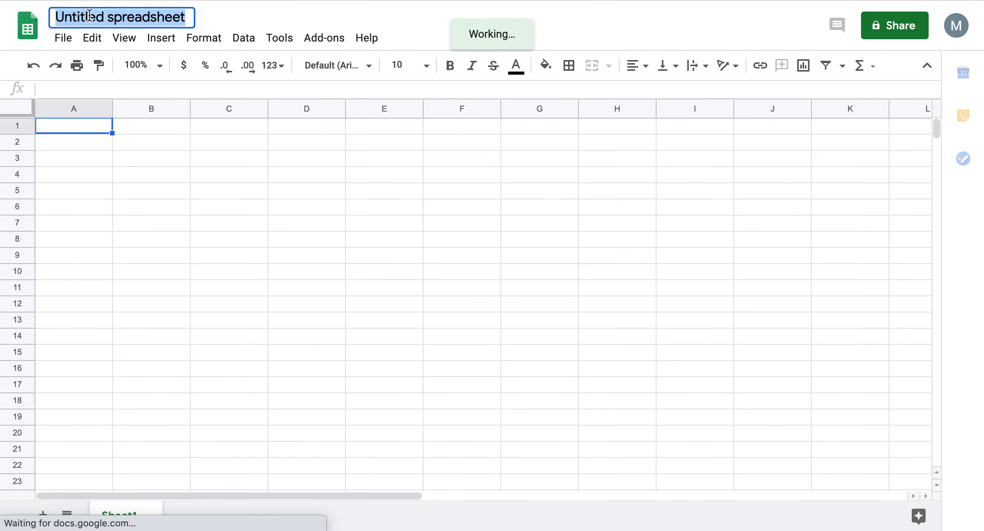
text(RanchBoo)
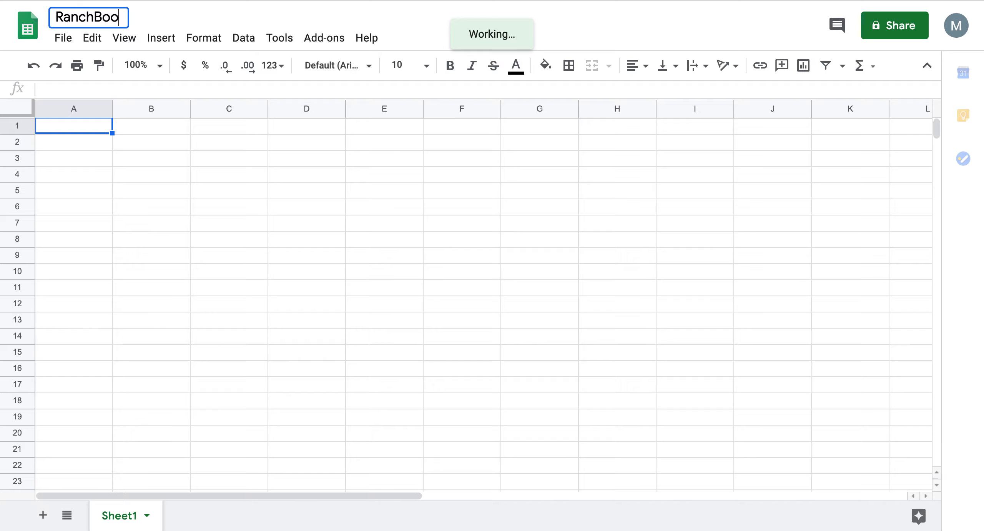
text(kings Customer)
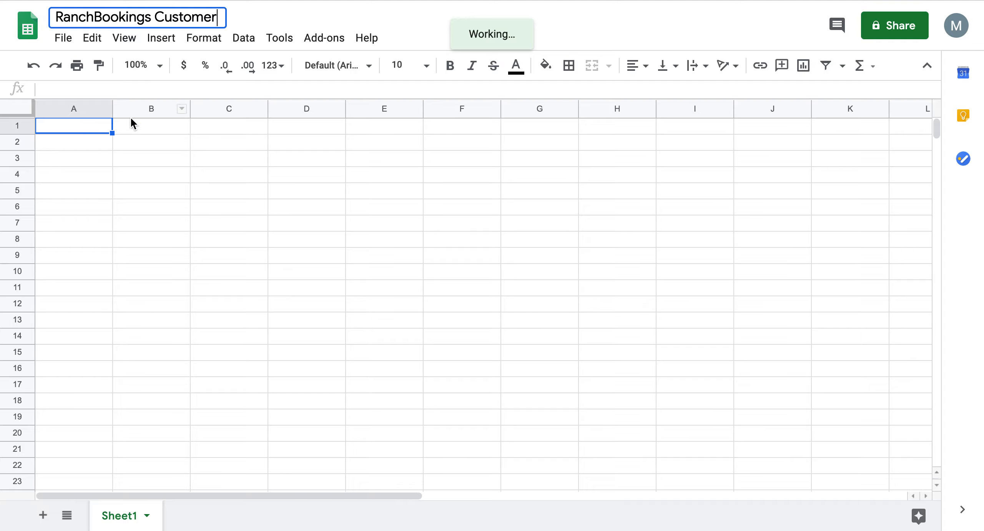
click(94, 125)
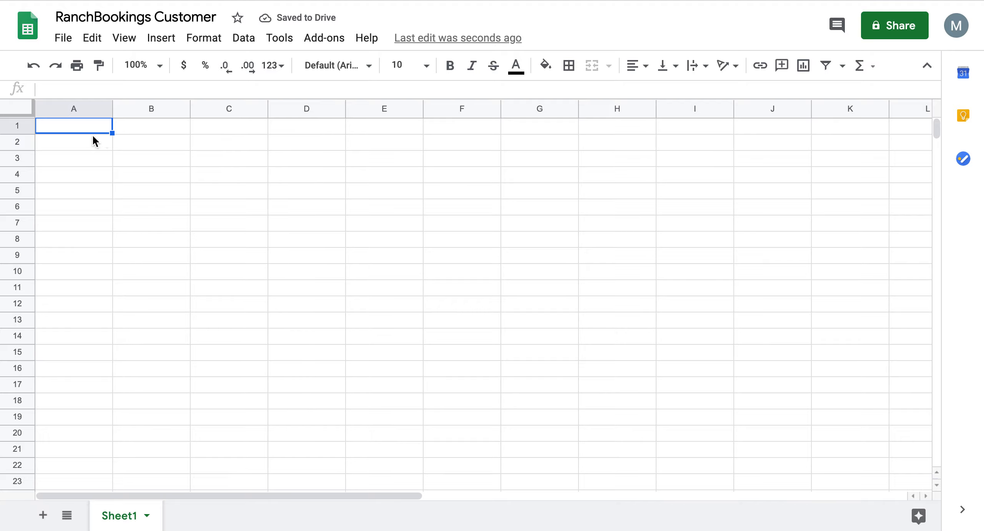
- Enter the headers Customer Id, Customer Name and Customer Email in A1–C1
text(Customer Id)
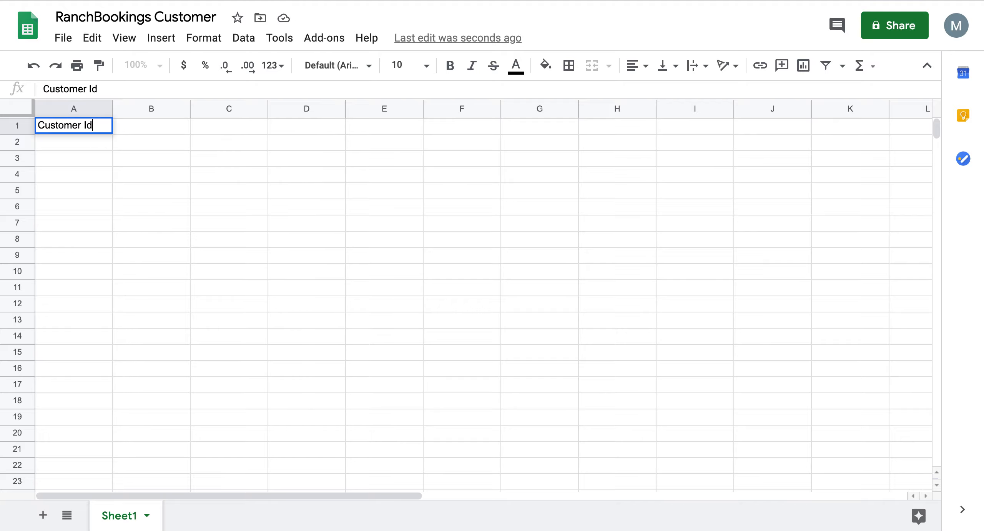
key(Tab)
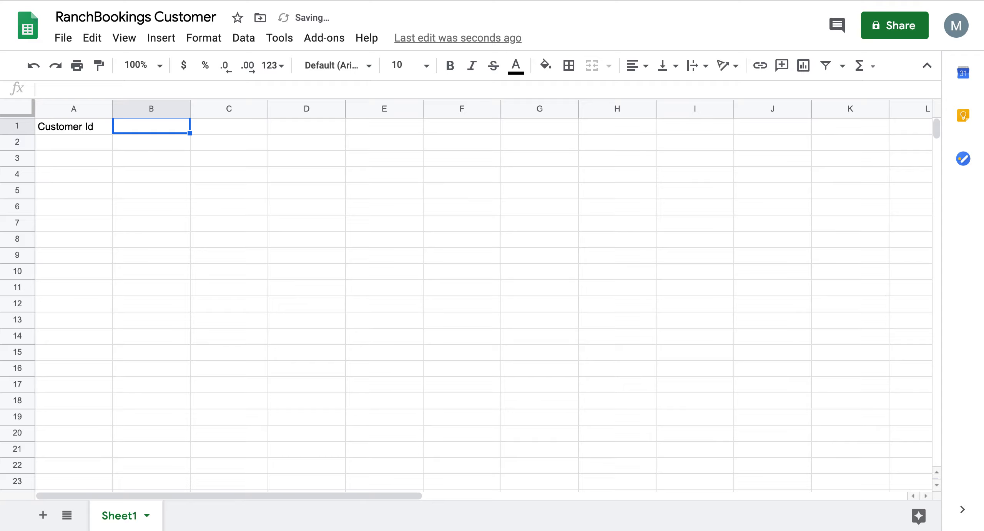
text(Customer Name)
key(Tab)
text(Customer Emai)
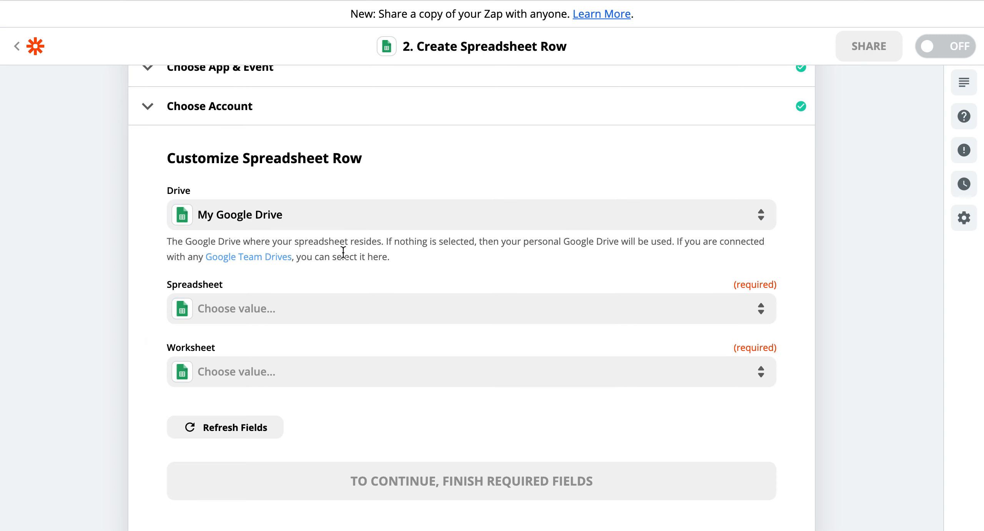
click(312, 310)
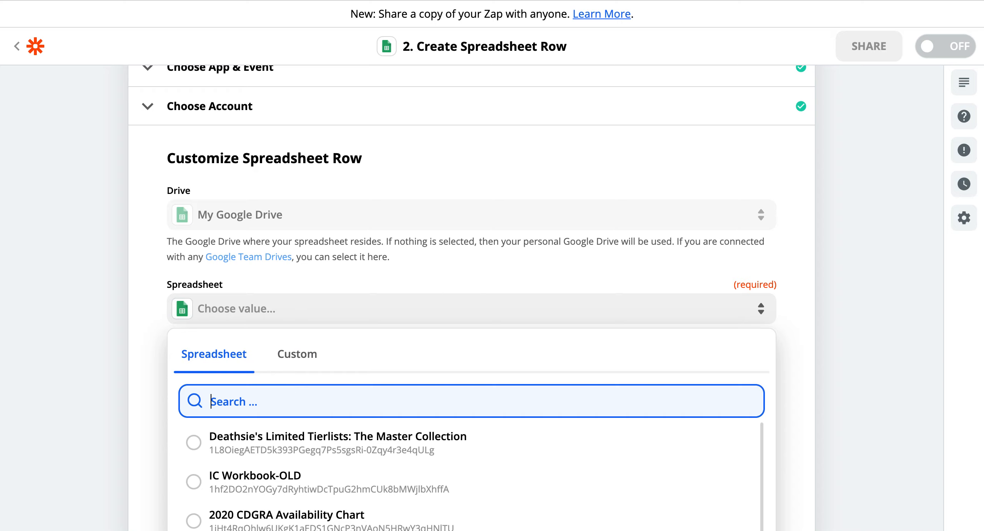
- Search for and select the RanchBookings Customer spreadsheet as the Spreadsheet
text(new)
key(BackSpace)
key(BackSpace)
key(BackSpace)
text(RB)
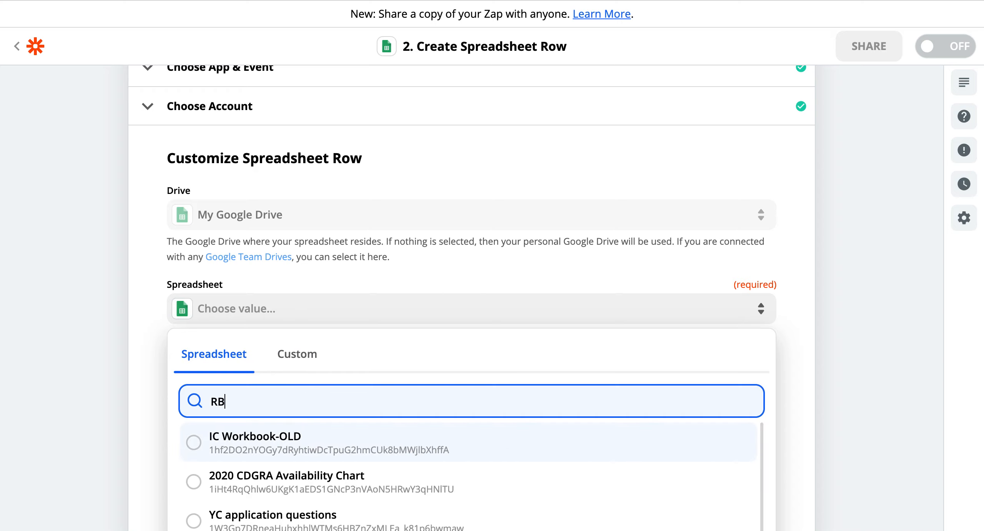
text( Cusom)
key(BackSpace)
key(BackSpace)
key(BackSpace)
click(286, 488)
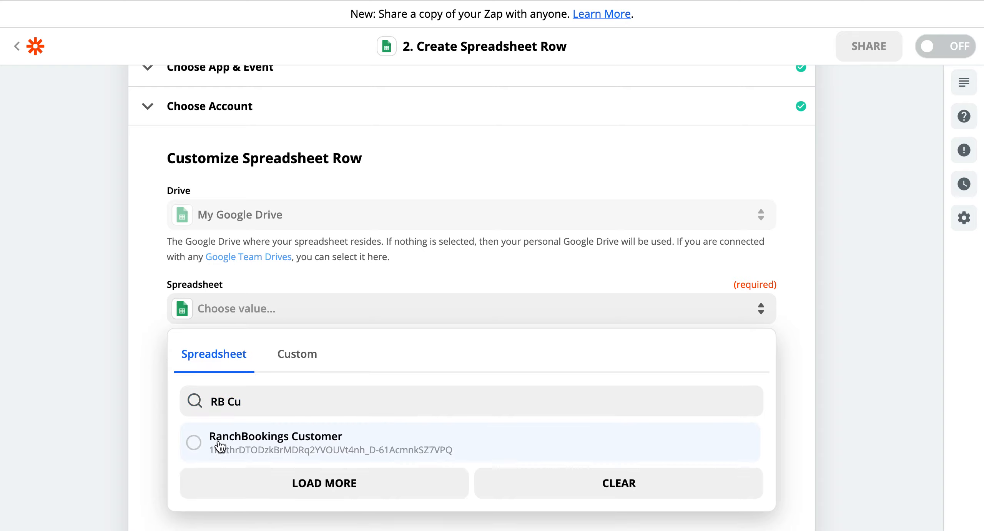
click(194, 443)
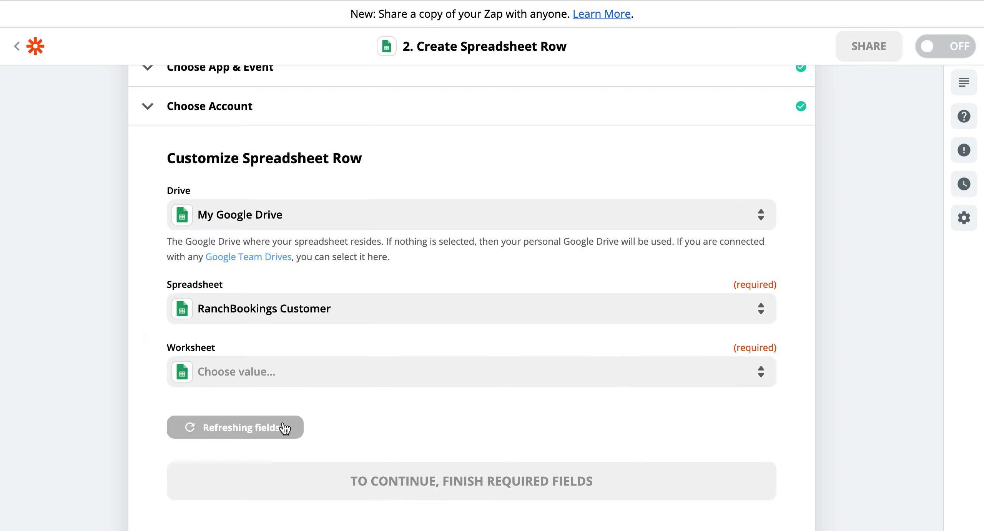
- Choose Sheet1 as the worksheet
click(297, 380)
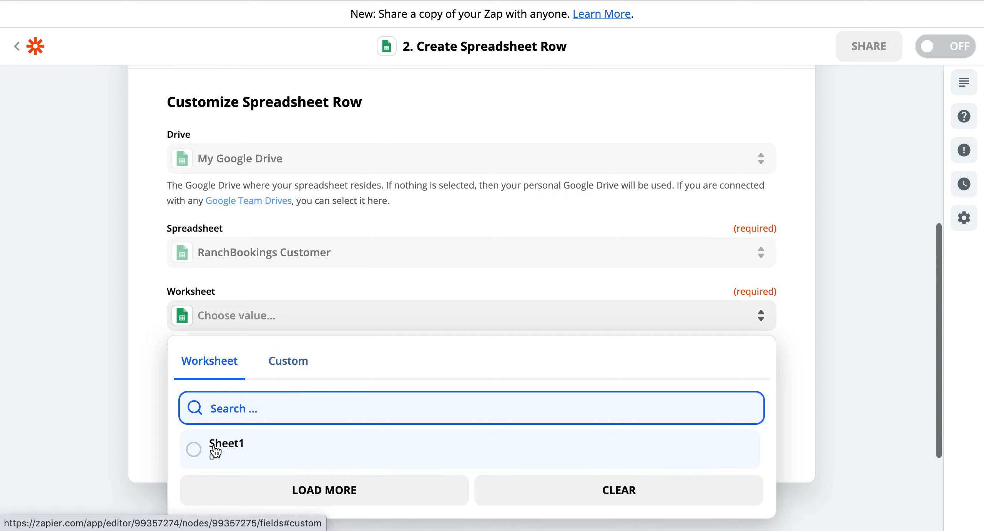
click(197, 448)
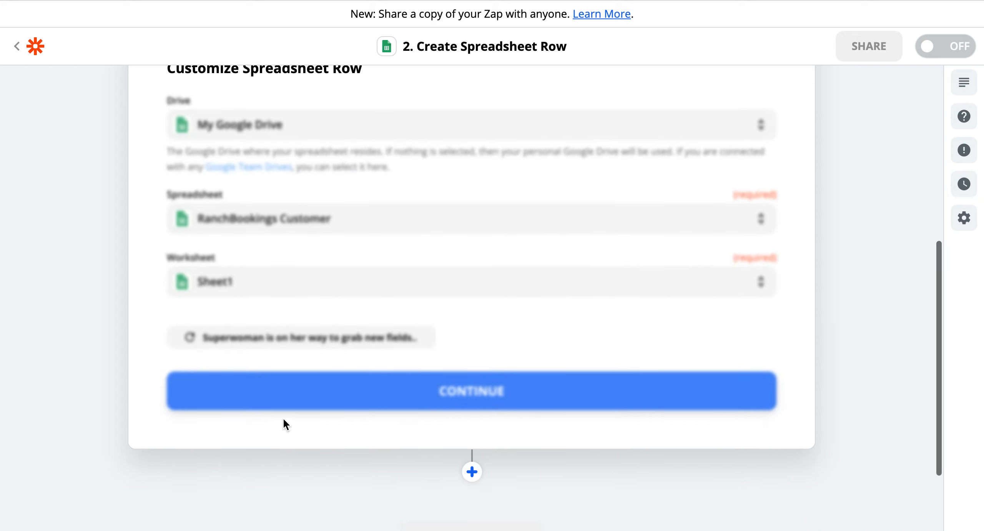
scroll(287, 418, down, 1)
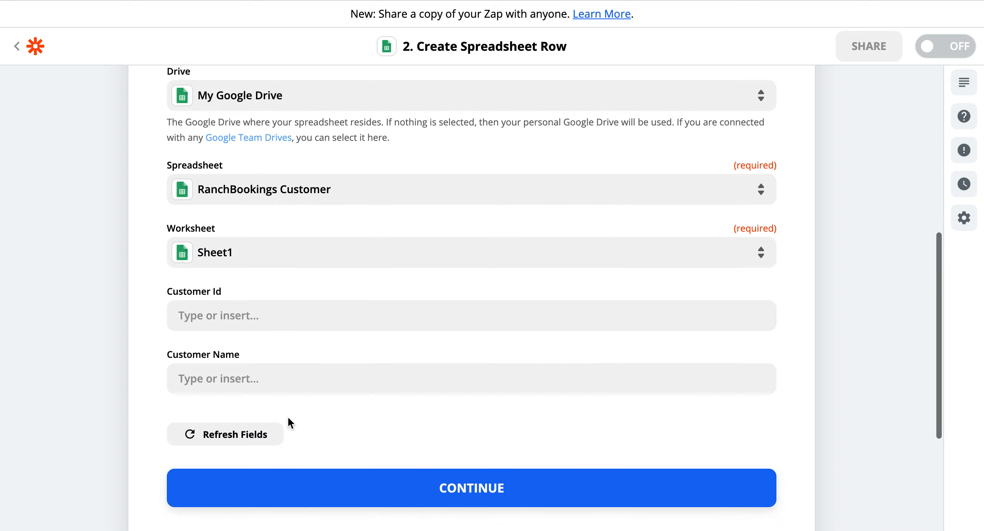
click(294, 318)
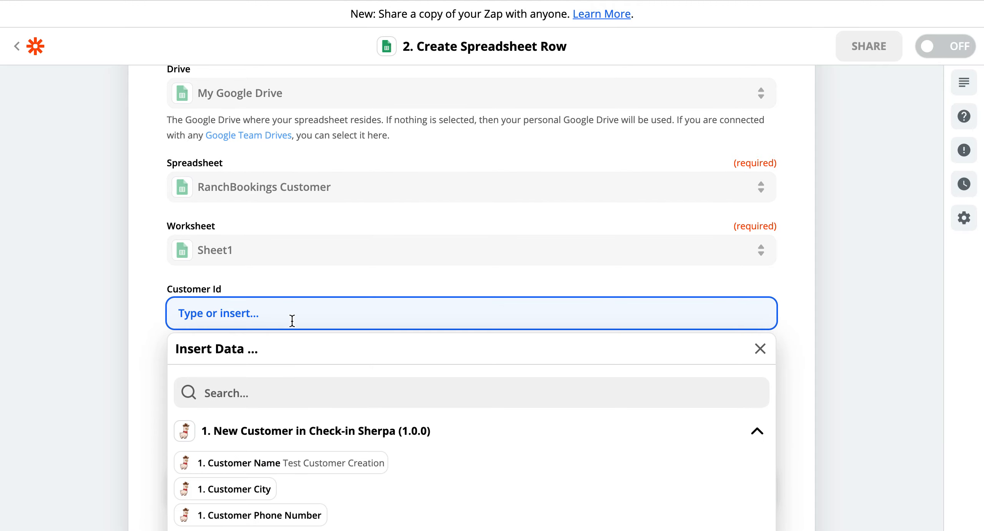
scroll(282, 384, down, 2)
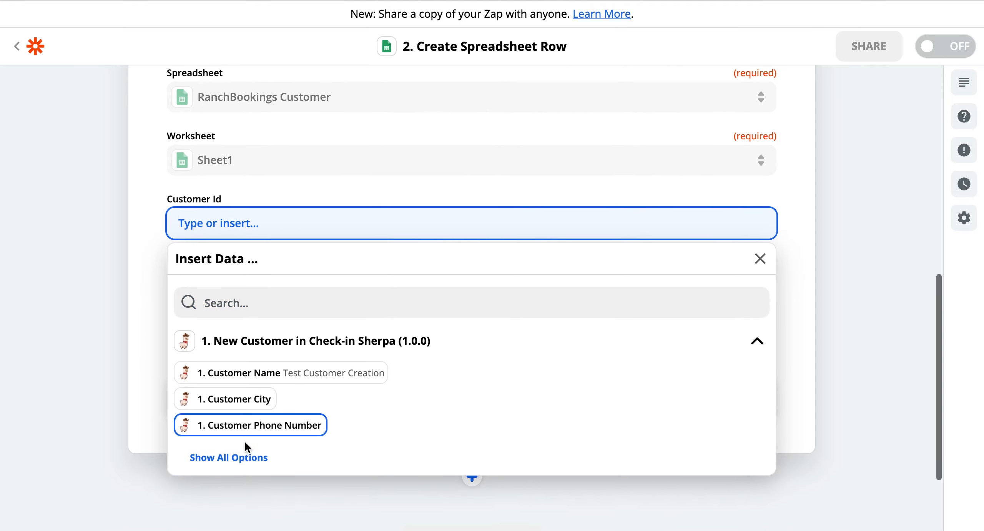
click(266, 199)
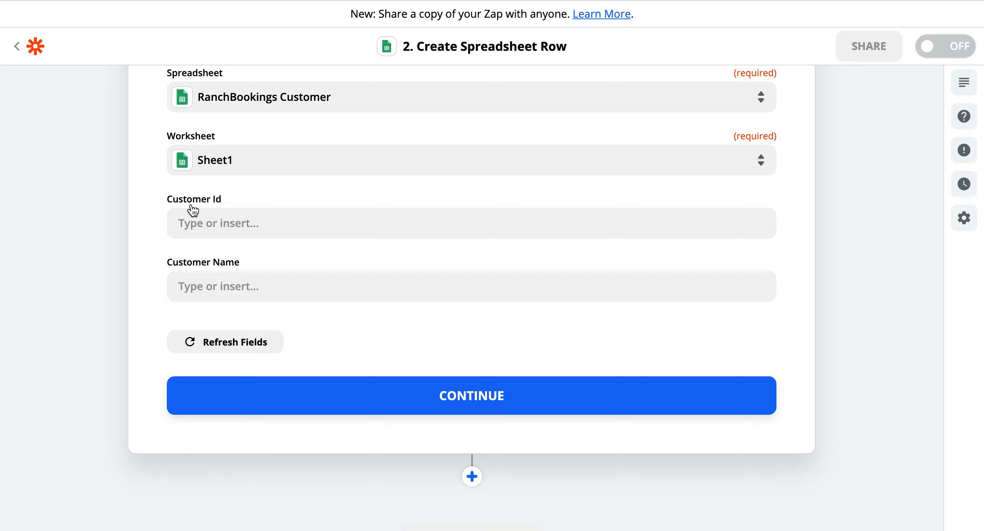
click(204, 212)
scroll(218, 306, down, 1)
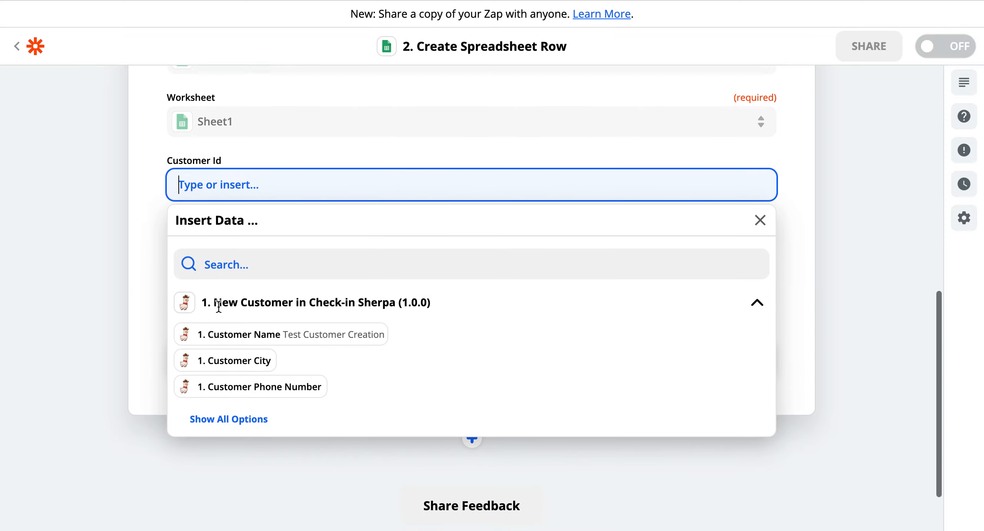
click(222, 413)
scroll(222, 386, down, 2)
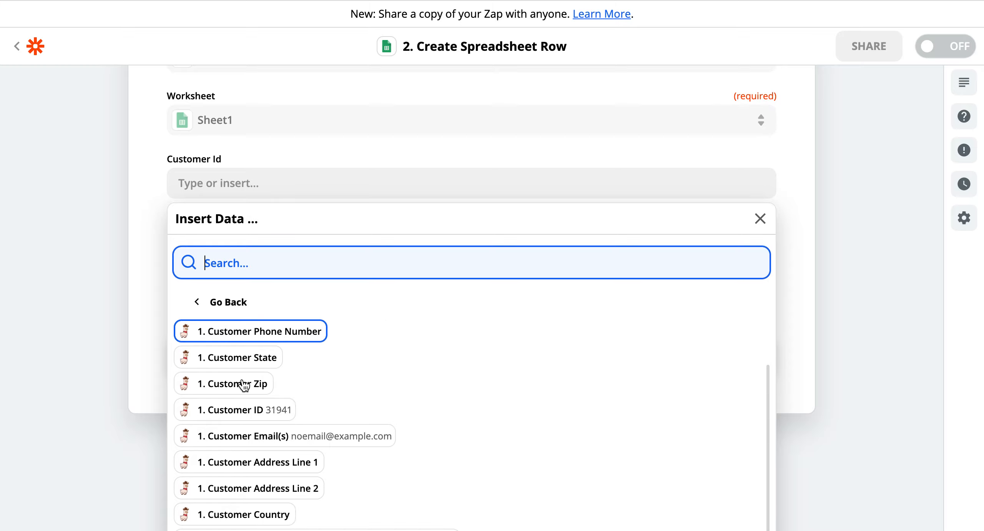
click(220, 411)
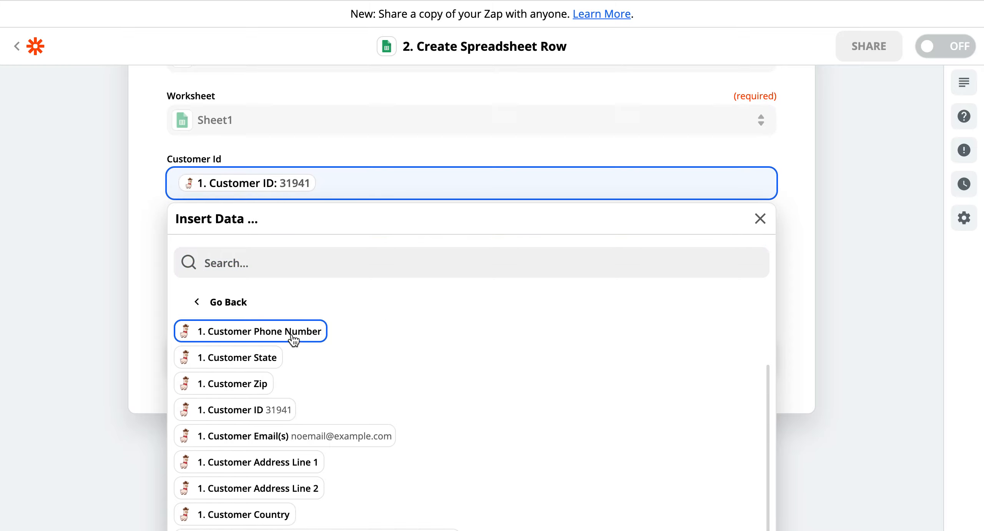
click(375, 137)
click(375, 135)
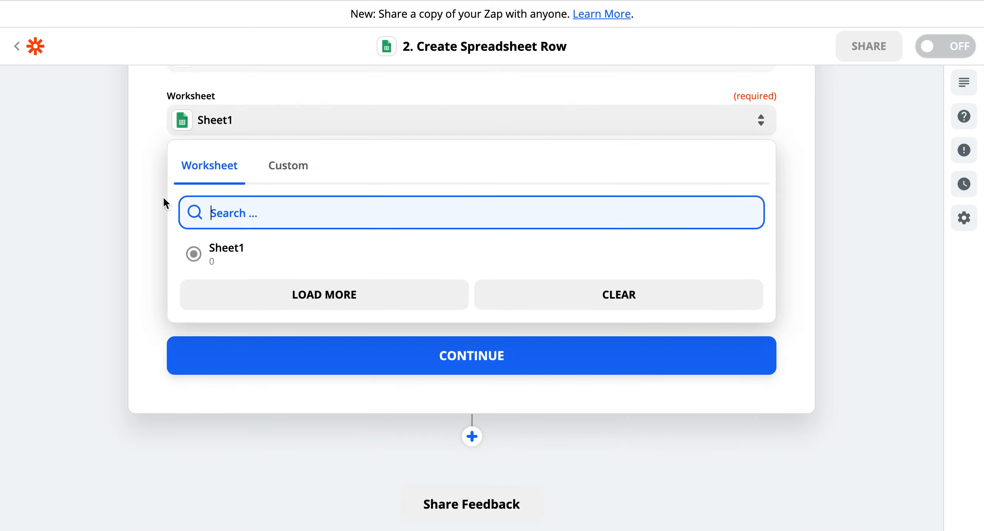
click(153, 201)
- Map the trigger's customer name into the Customer Name field
click(259, 245)
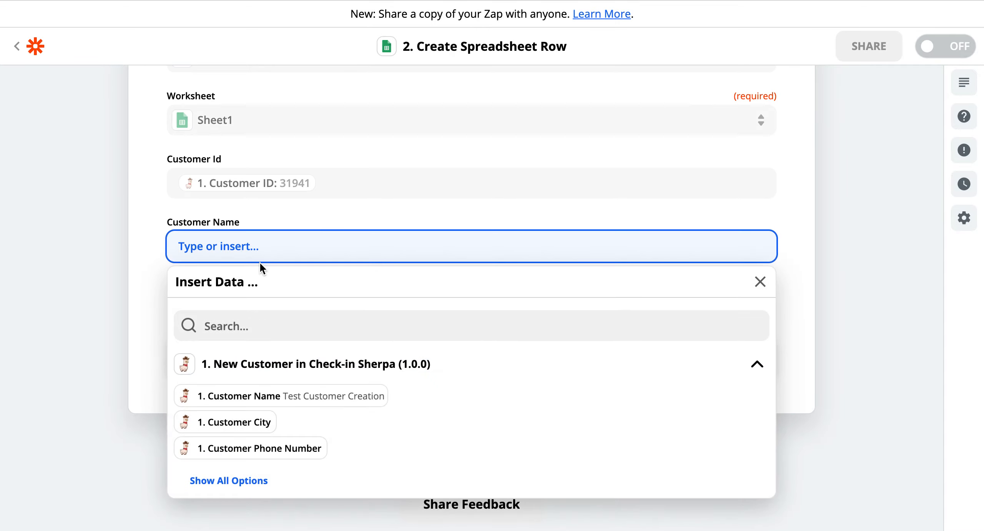
click(270, 400)
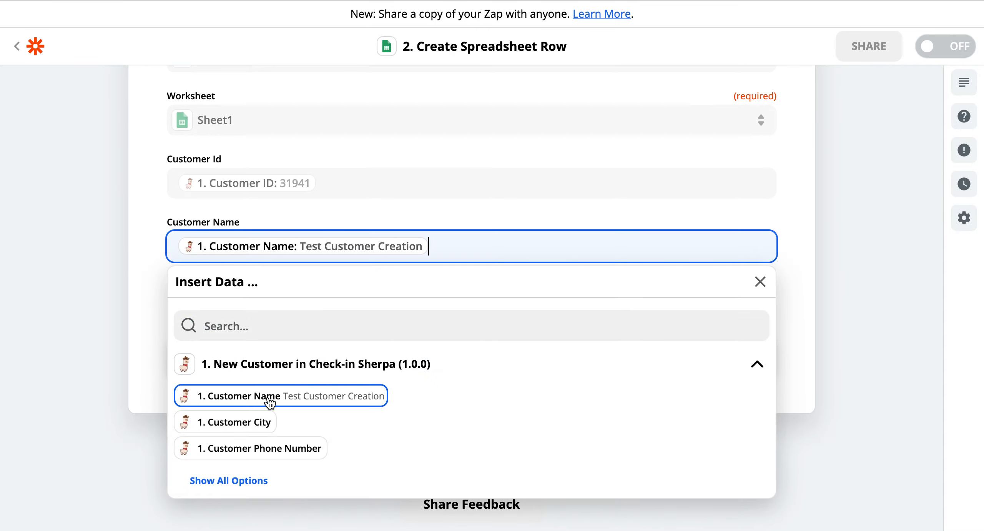
click(150, 279)
- Commit the sheet's Customer Email header and refresh fields so Customer Email appears
click(213, 309)
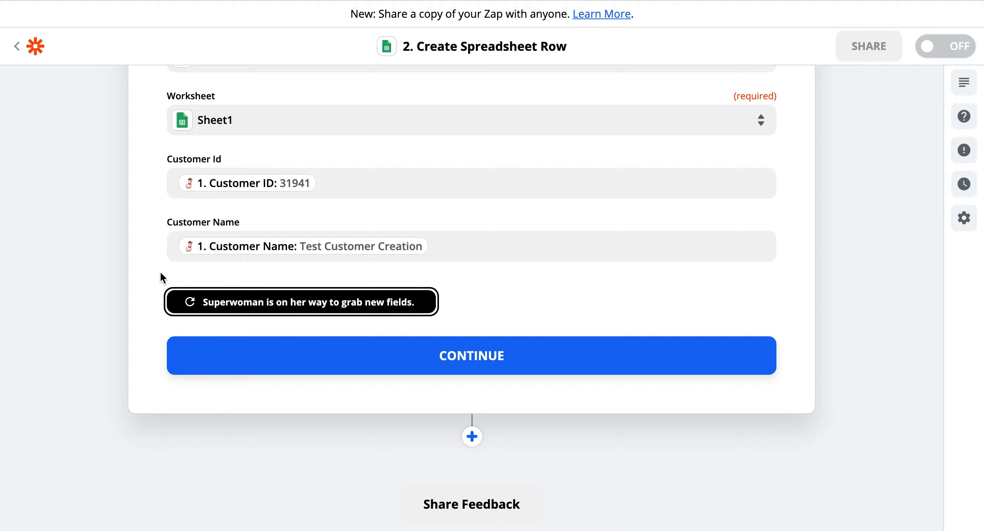
click(197, 302)
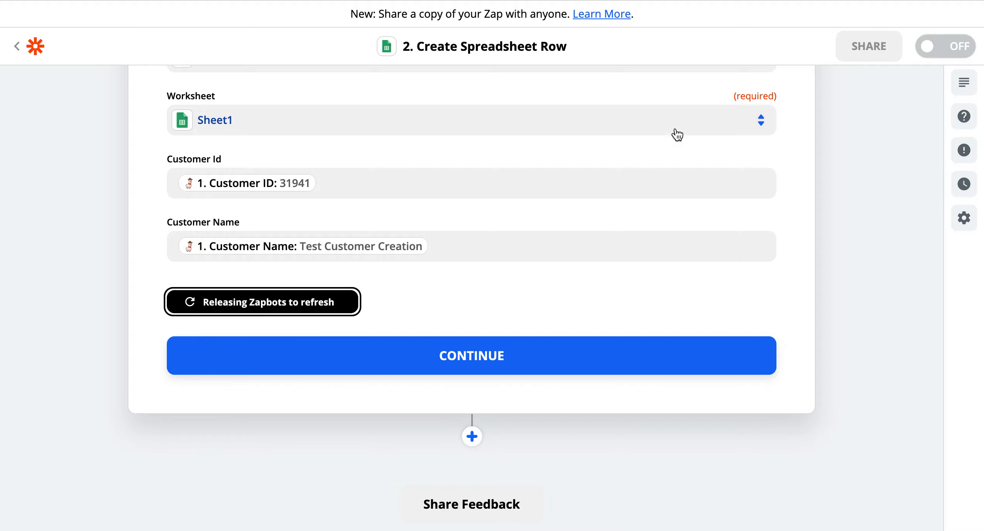
click(423, 1)
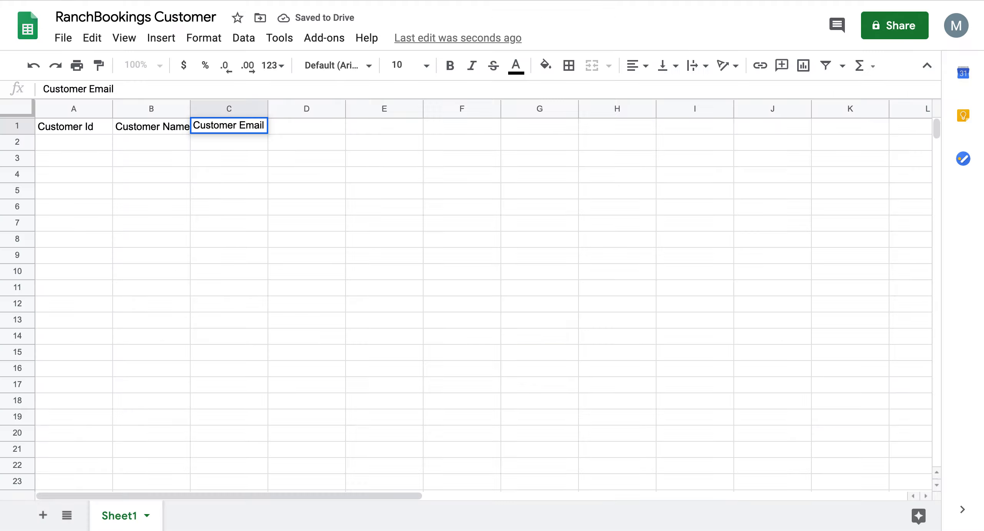
click(325, 164)
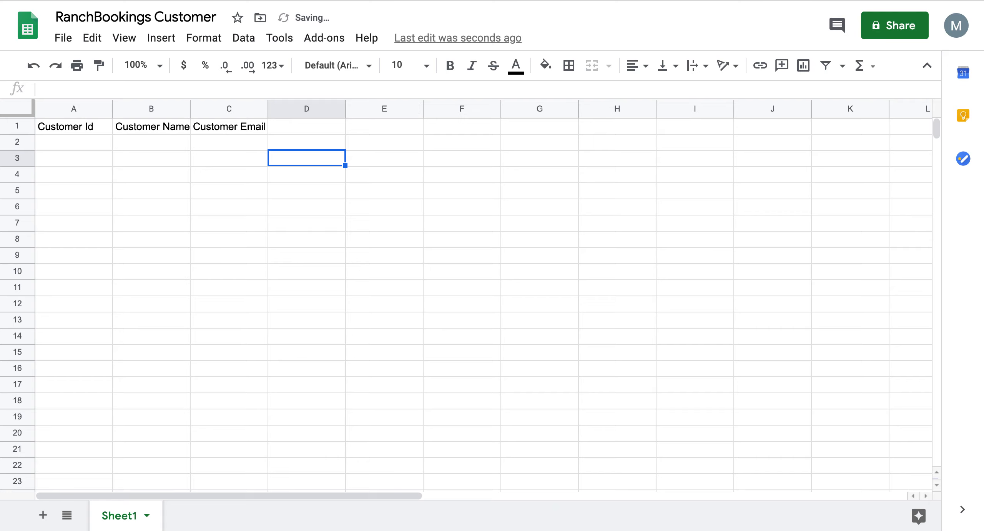
click(300, 1)
click(243, 308)
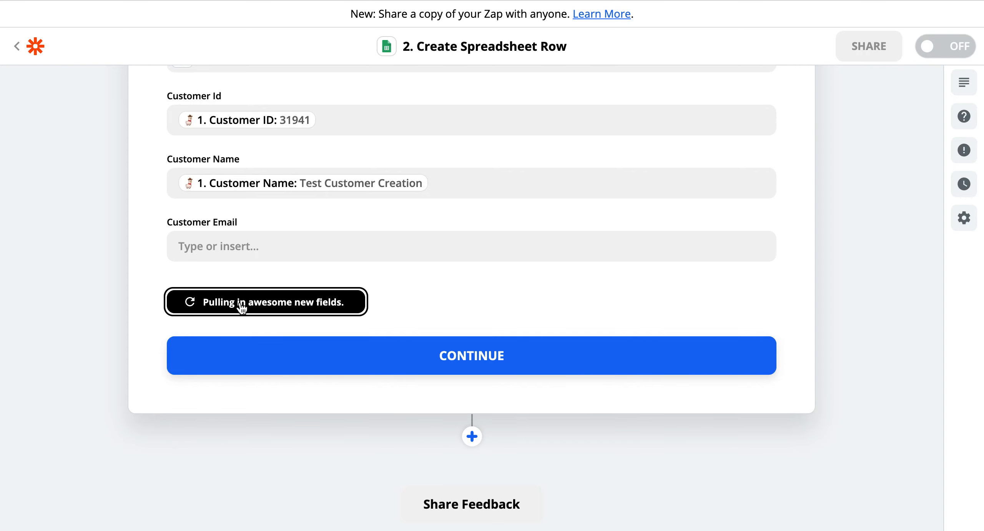
- Map the trigger's customer email into Customer Email and continue to the review summary
click(248, 243)
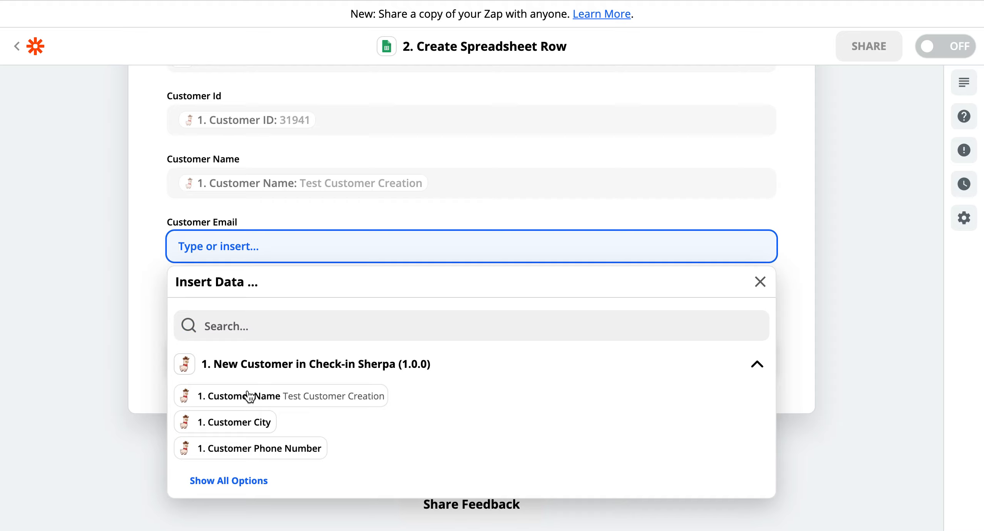
click(237, 479)
scroll(258, 448, down, 3)
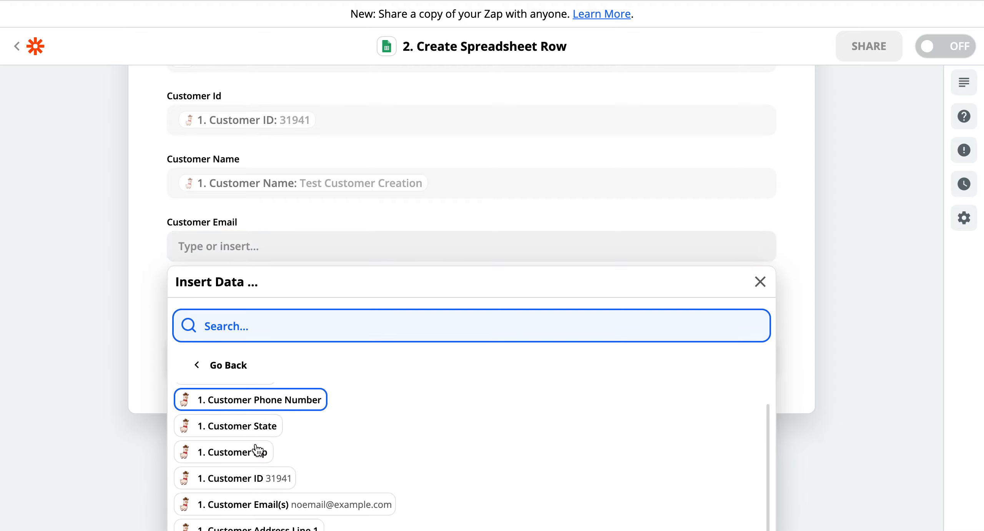
click(261, 473)
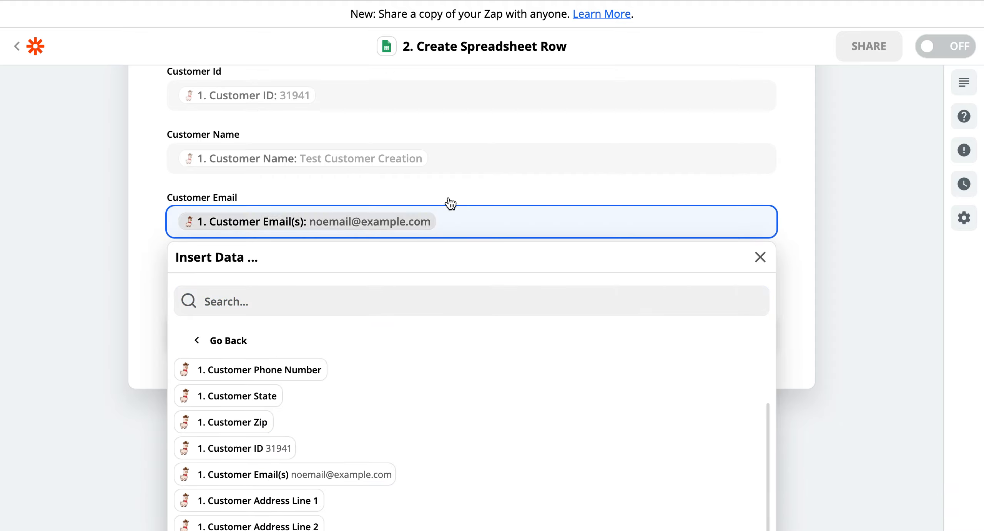
click(484, 175)
click(451, 330)
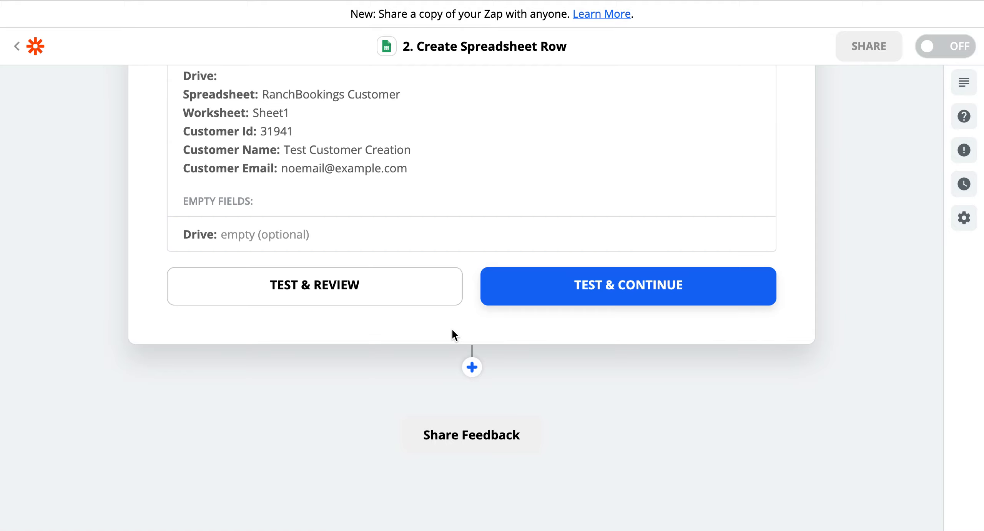
- Run the test to send customer 31941 as row 2 of the sheet
scroll(464, 267, up, 4)
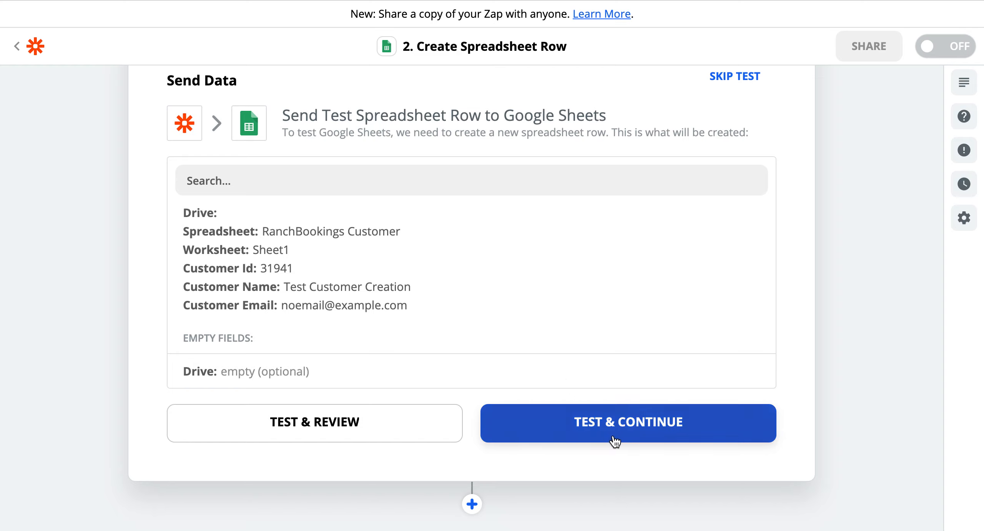
click(599, 427)
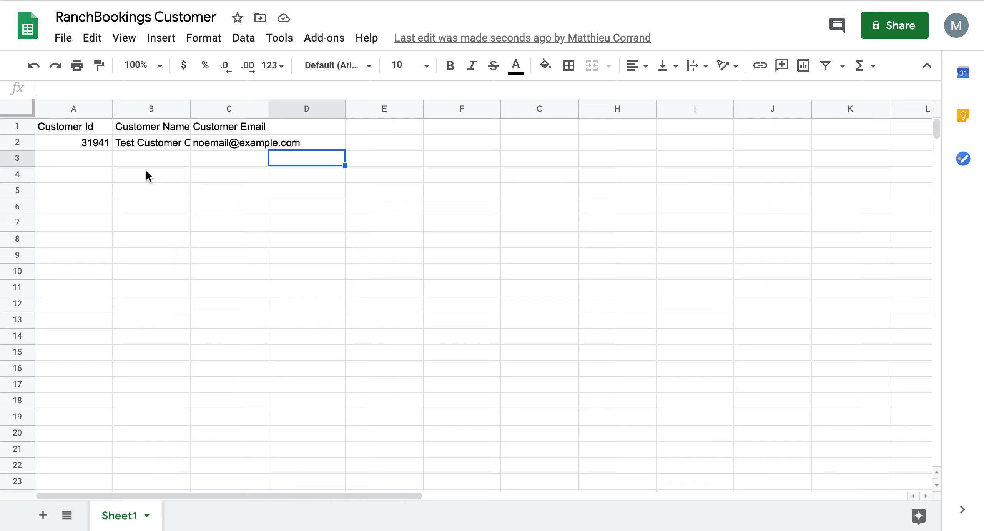
- Auto-fit columns B and C to show the test customer's full name and email
click(19, 142)
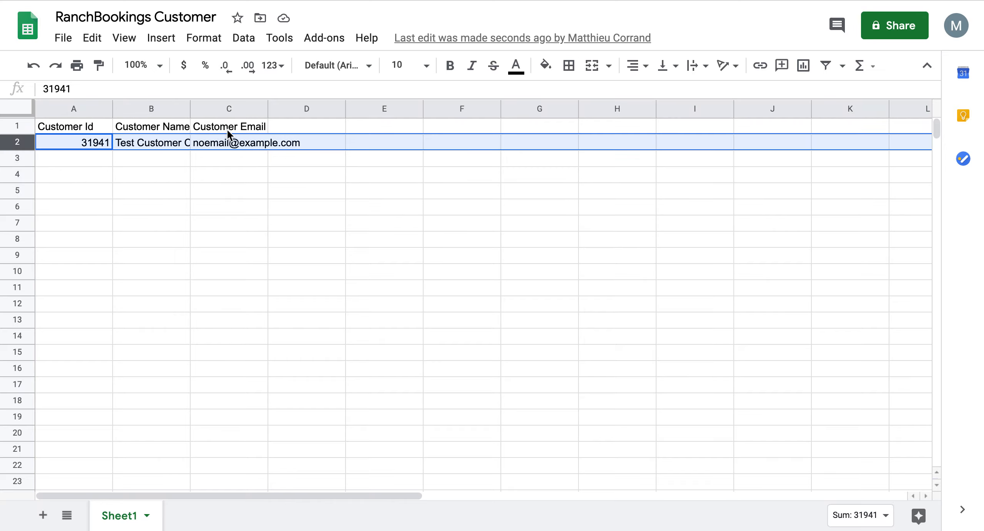
click(186, 109)
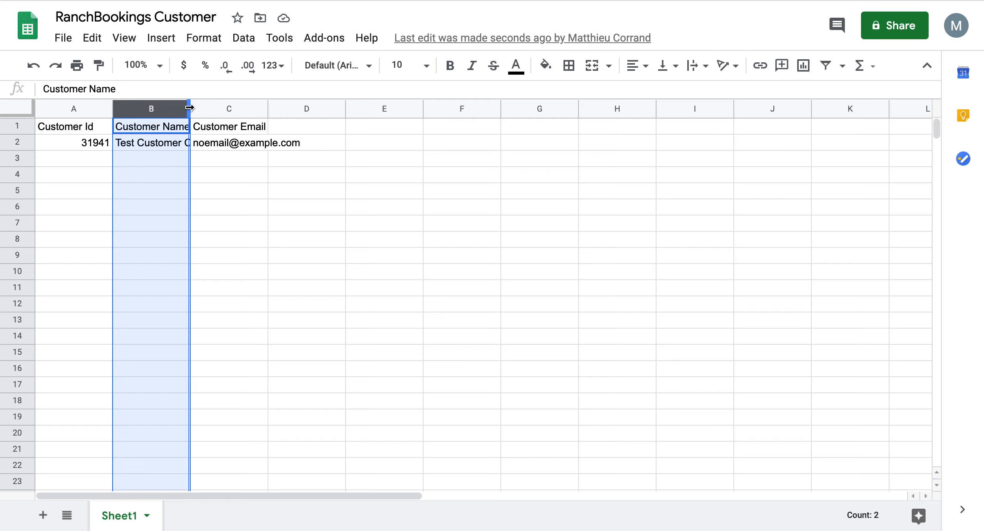
double_click(189, 108)
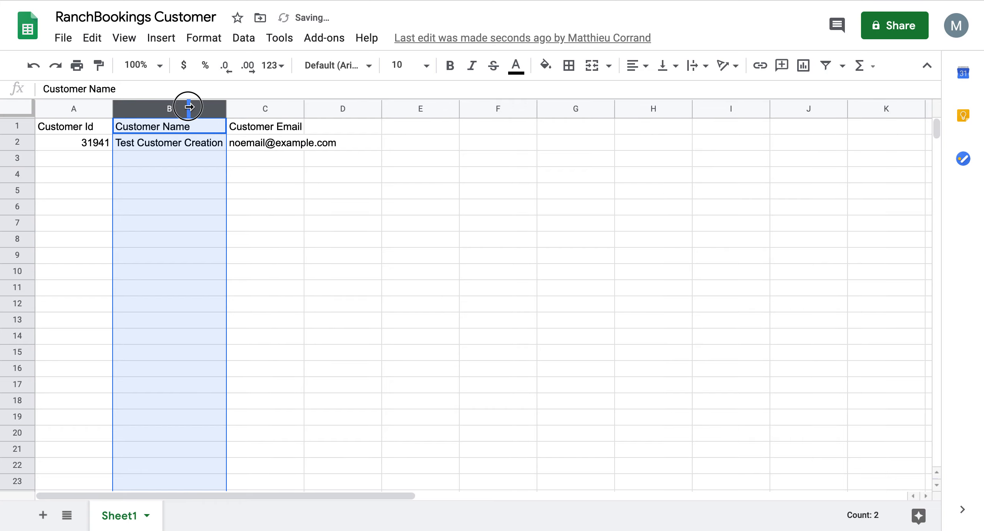
double_click(303, 104)
- Turn on the Zap and dismiss the share prompt, opting not to see it again
key(ctrl+Tab)
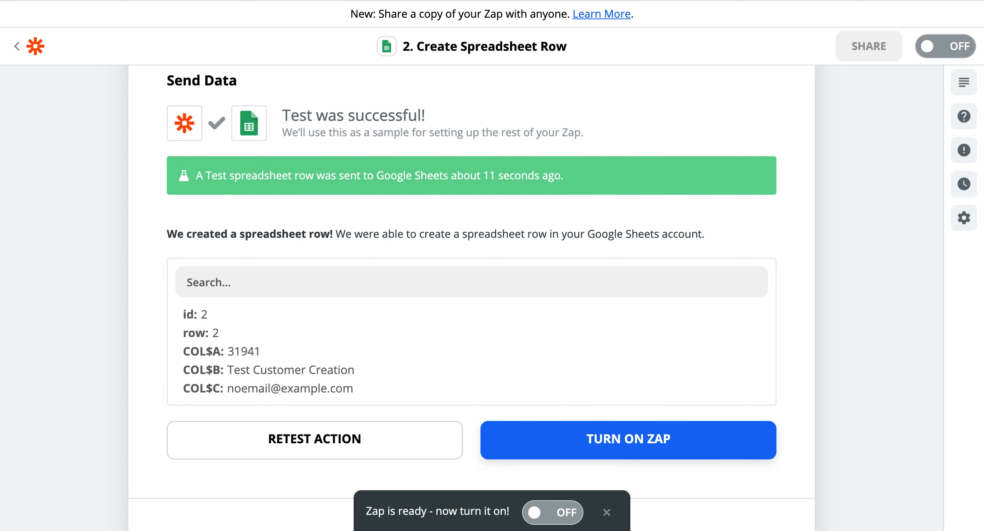
scroll(532, 334, down, 2)
click(586, 378)
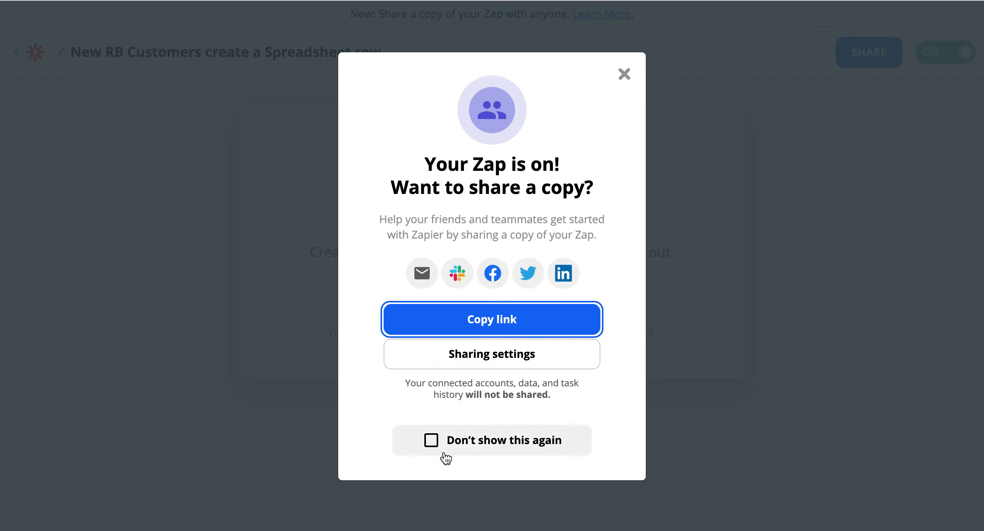
click(431, 439)
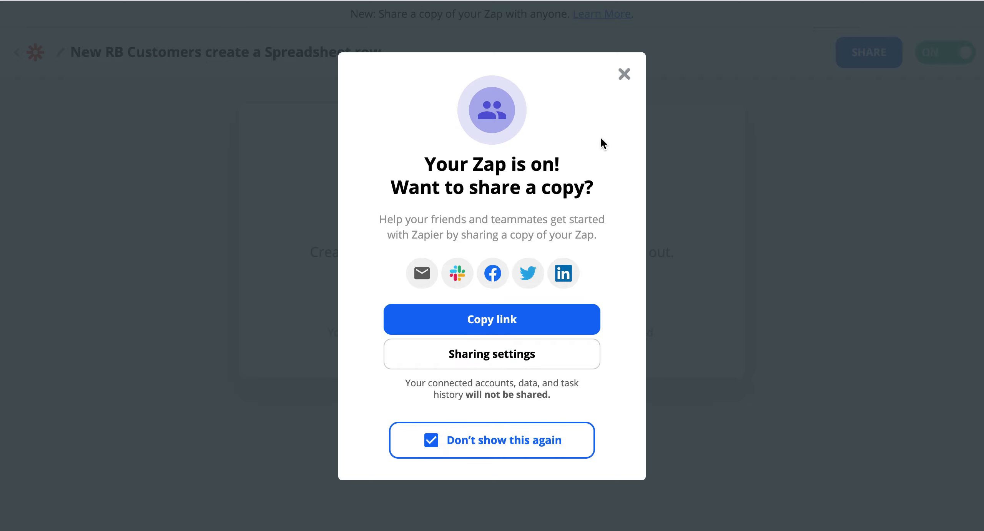
click(626, 73)
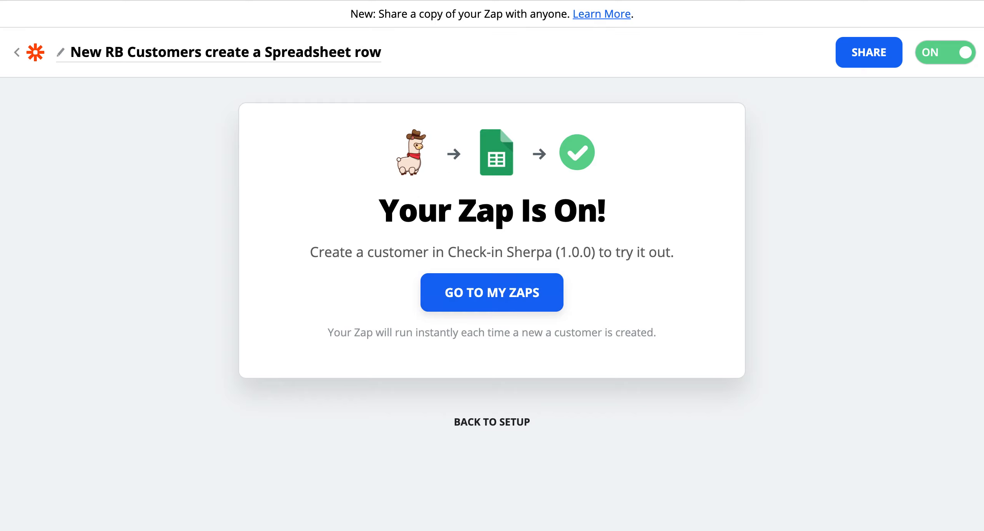
- Load the staging RanchBookings site and go to the Quote/Book calendar
key(super+l)
text(staging)
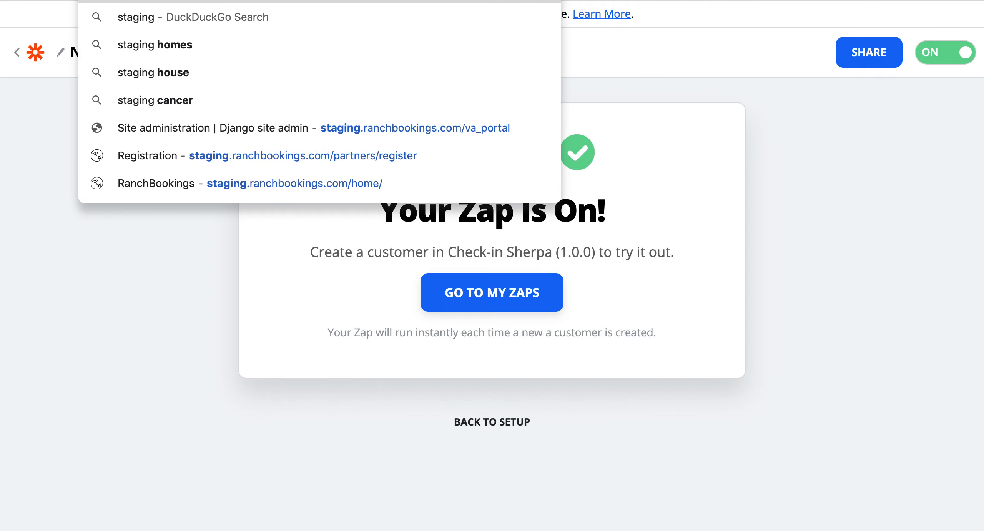
key(Return)
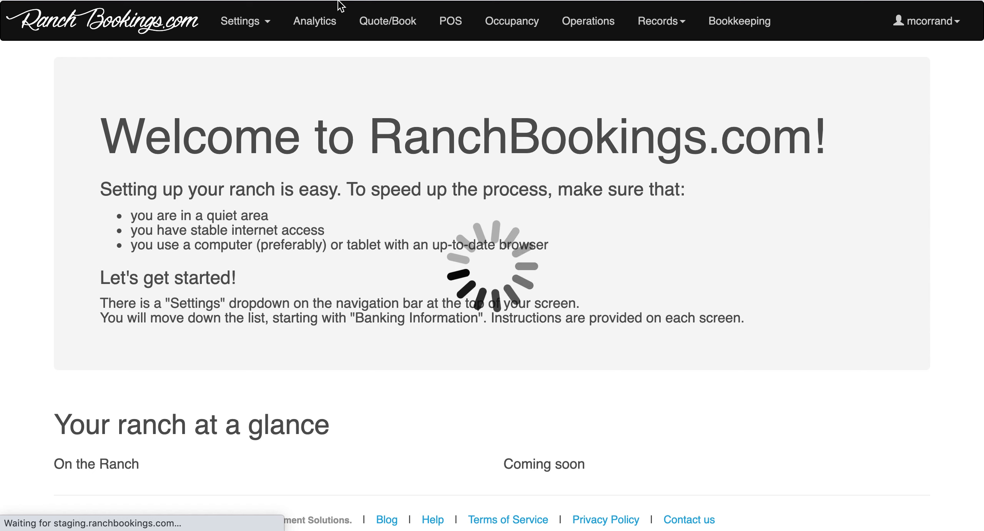
click(407, 23)
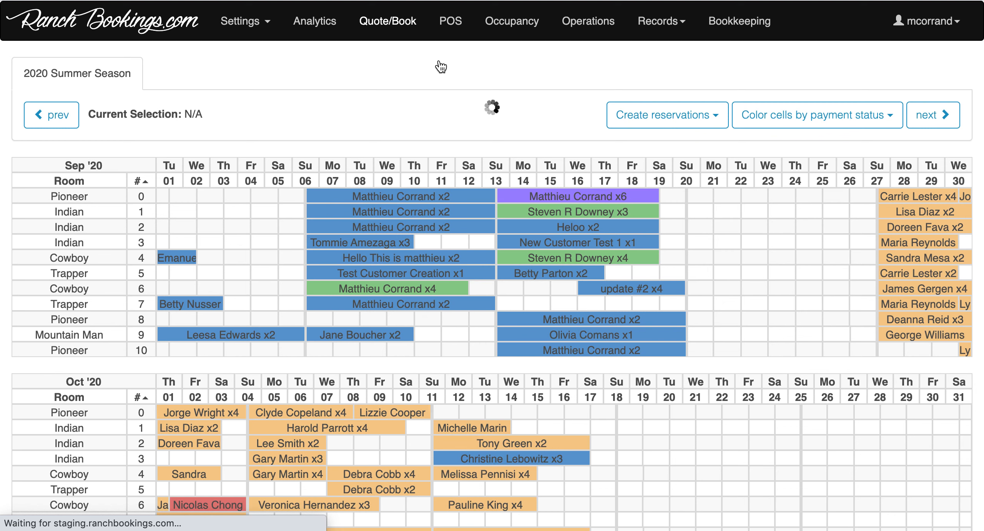
- Select Trapper #7 for Sep 13–19 and add new customer 'New Customer Zapier Test' with their email
click(508, 306)
click(663, 304)
click(308, 237)
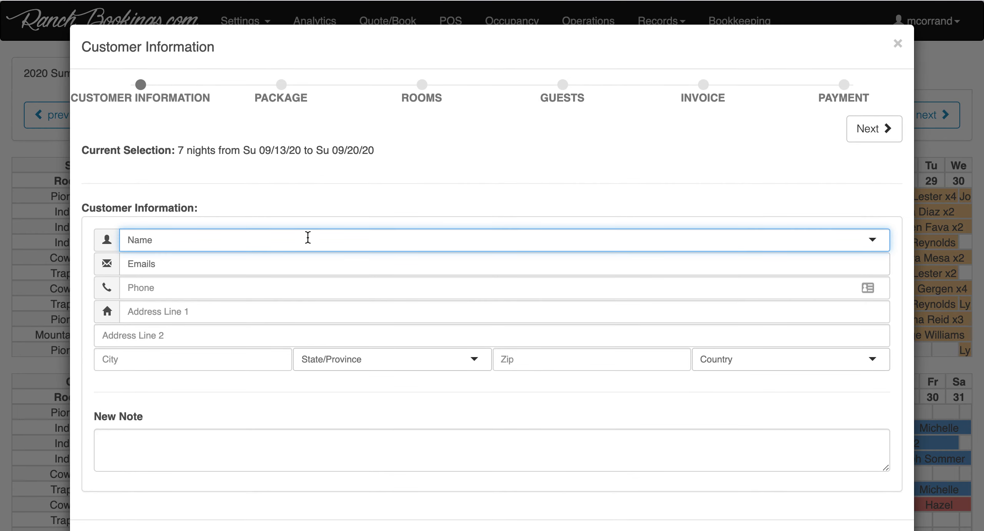
text(New Customer Zapier Test)
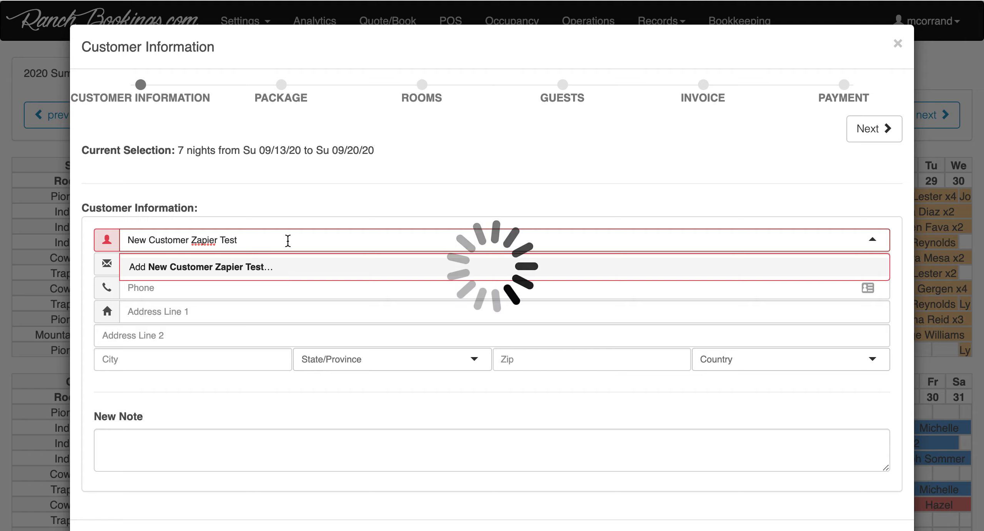
click(255, 266)
click(239, 264)
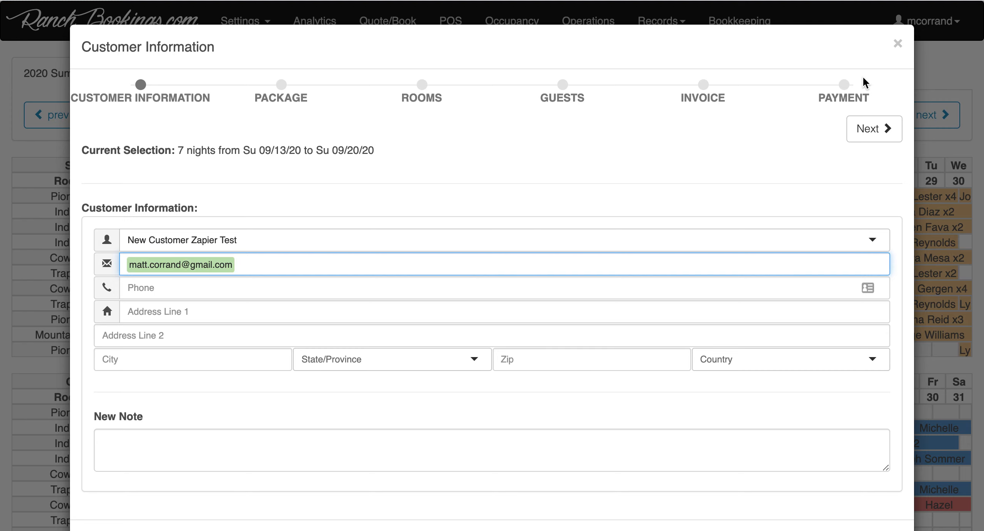
- Advance through package, rooms, guests and invoice, choosing 2-person occupancy
click(857, 128)
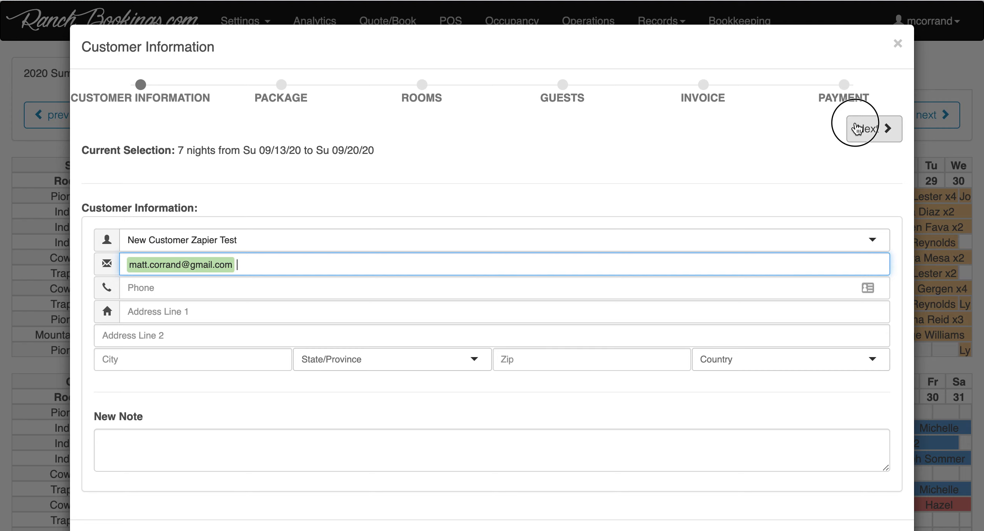
click(857, 128)
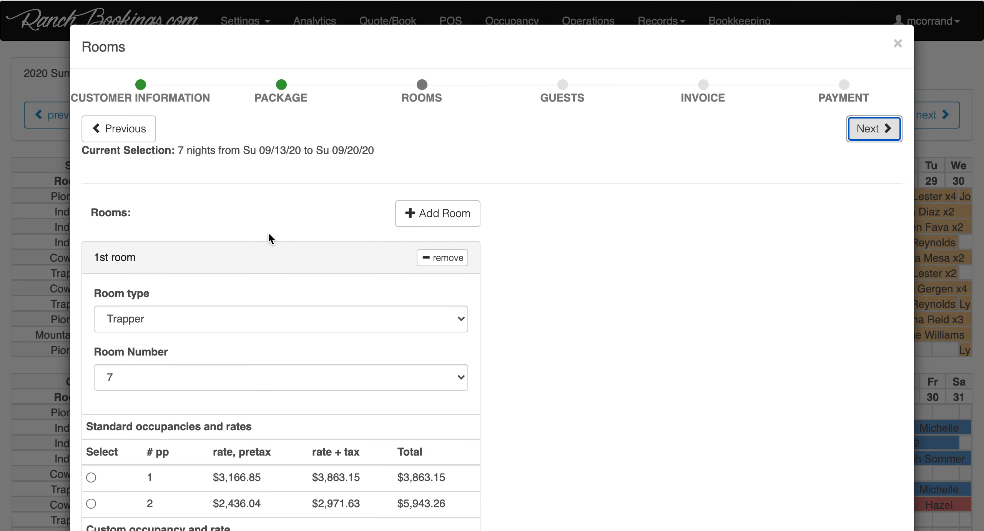
scroll(144, 439, down, 1)
click(148, 453)
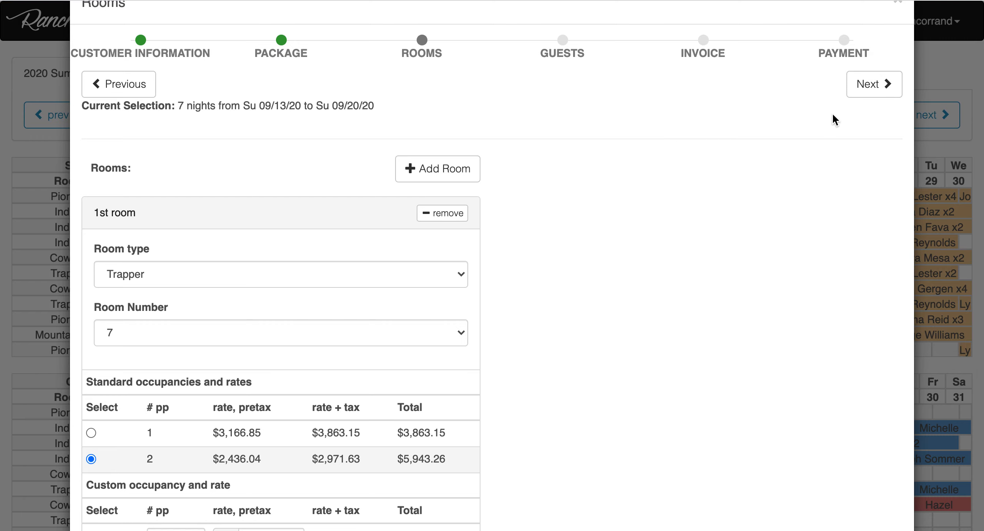
click(879, 85)
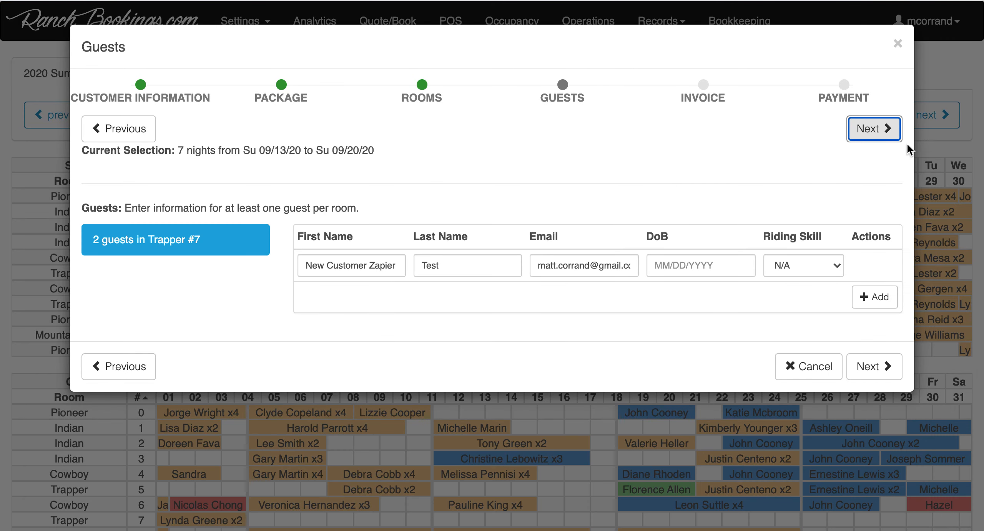
click(879, 133)
click(878, 133)
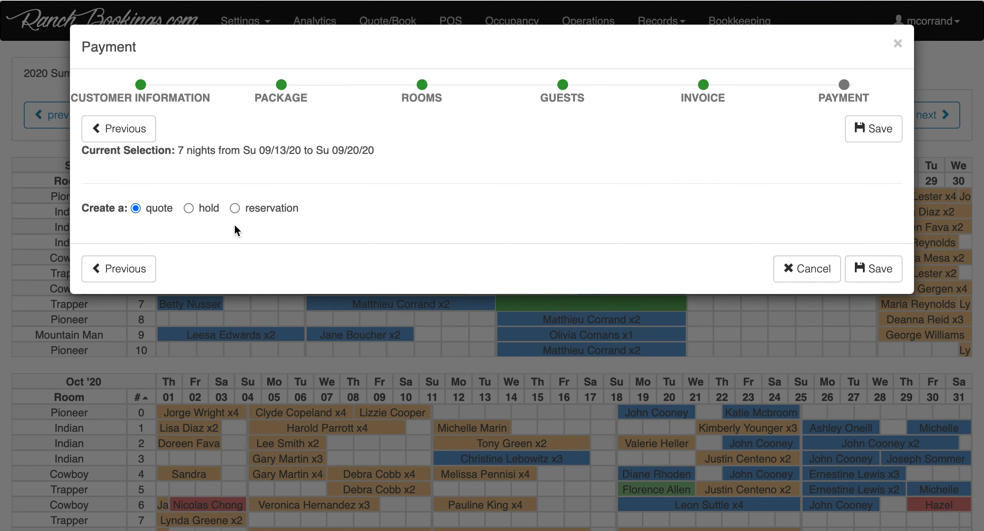
- Make it a reservation paid by Cash or Check and save it
click(255, 210)
click(222, 273)
click(283, 314)
text(c)
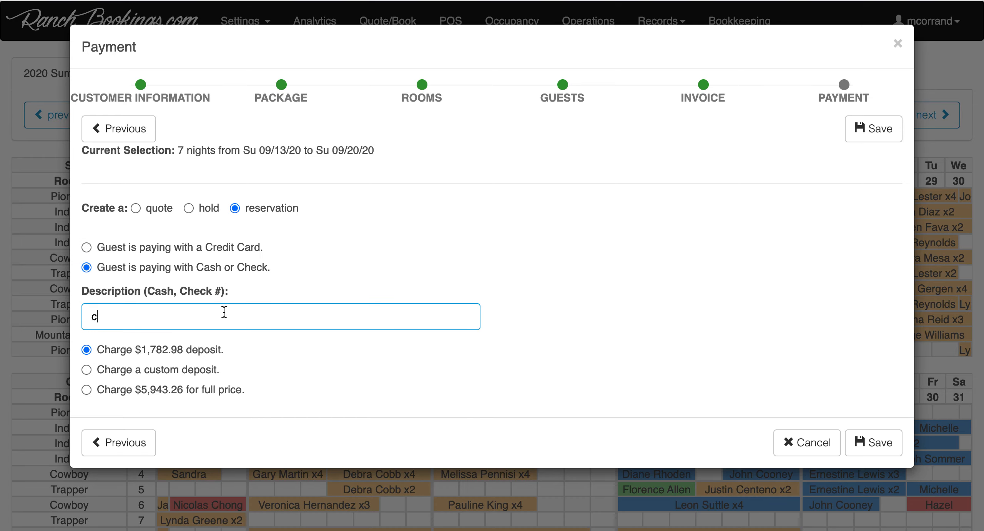
click(882, 133)
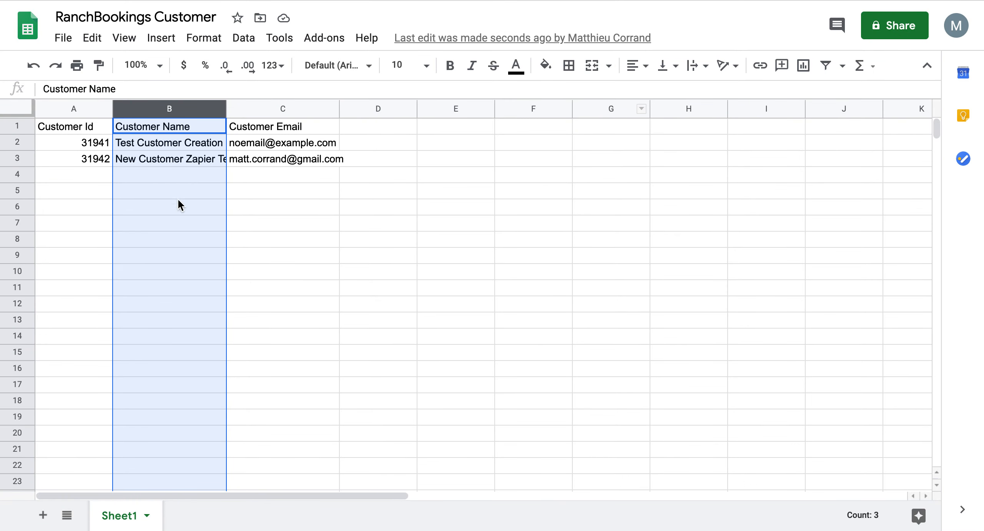
- Select customer ID 31942 in A3 and auto-fit column B to the full name
click(67, 166)
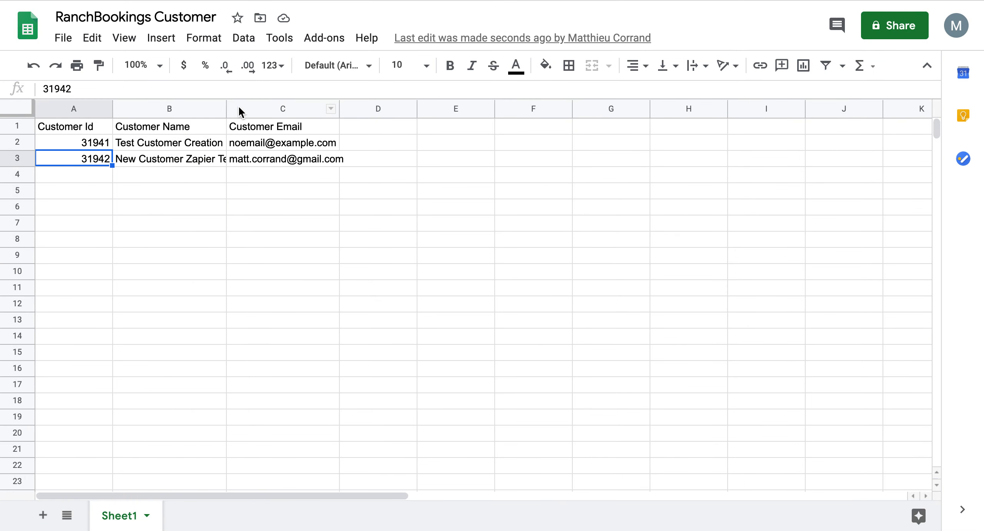
double_click(226, 106)
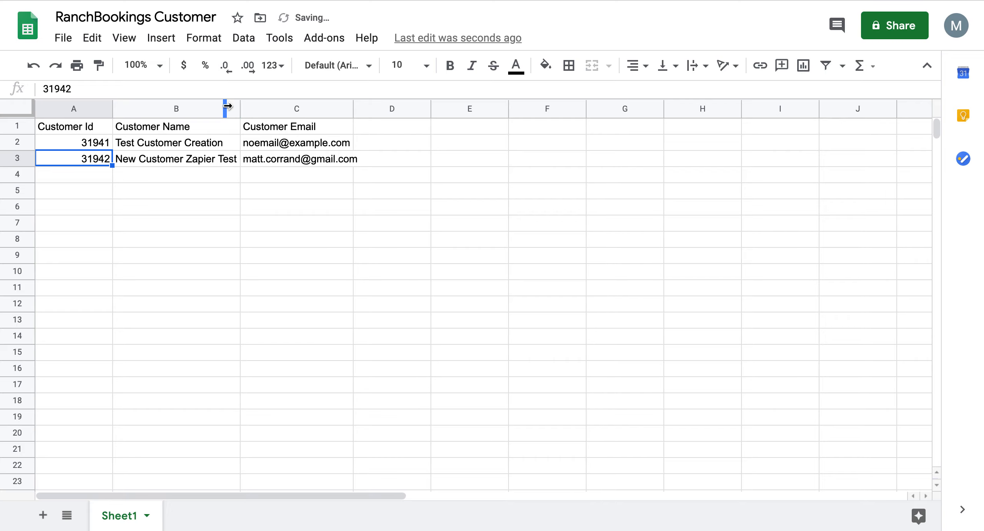